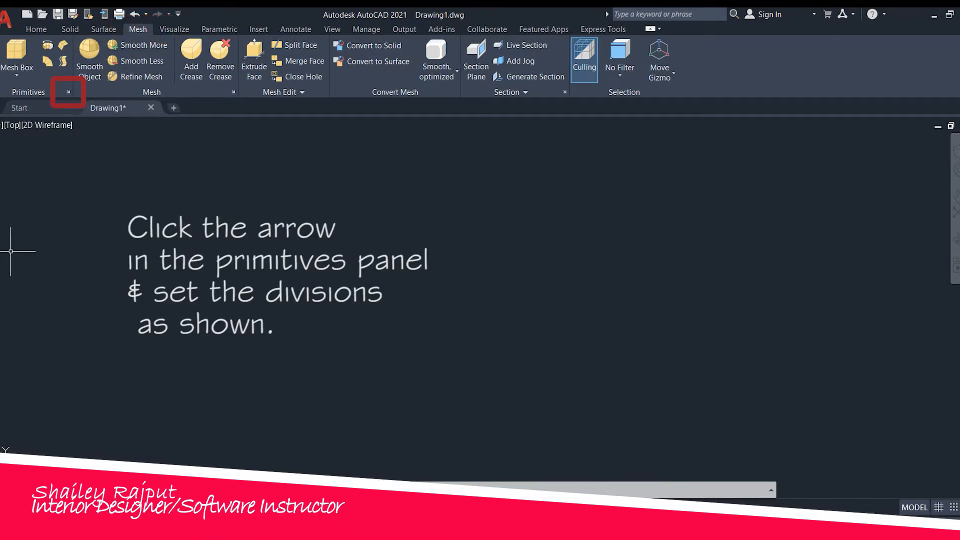
- Set the mesh box primitive's tessellation divisions to length 6, width 6 and height 1
{"action": "left_click", "coordinate": [68, 92]}
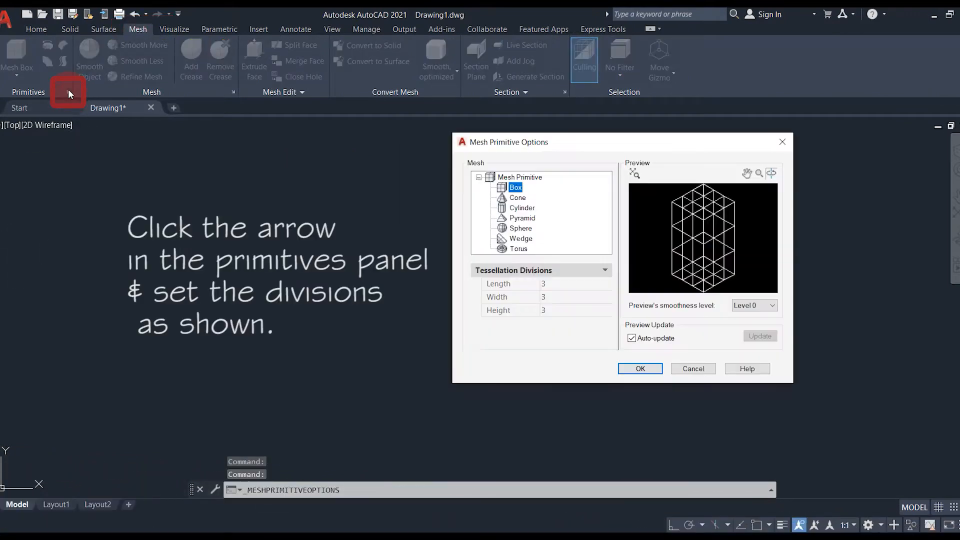
{"action": "left_click", "coordinate": [545, 296]}
{"action": "type", "text": "6"}
{"action": "left_click", "coordinate": [545, 314]}
{"action": "type", "text": "1"}
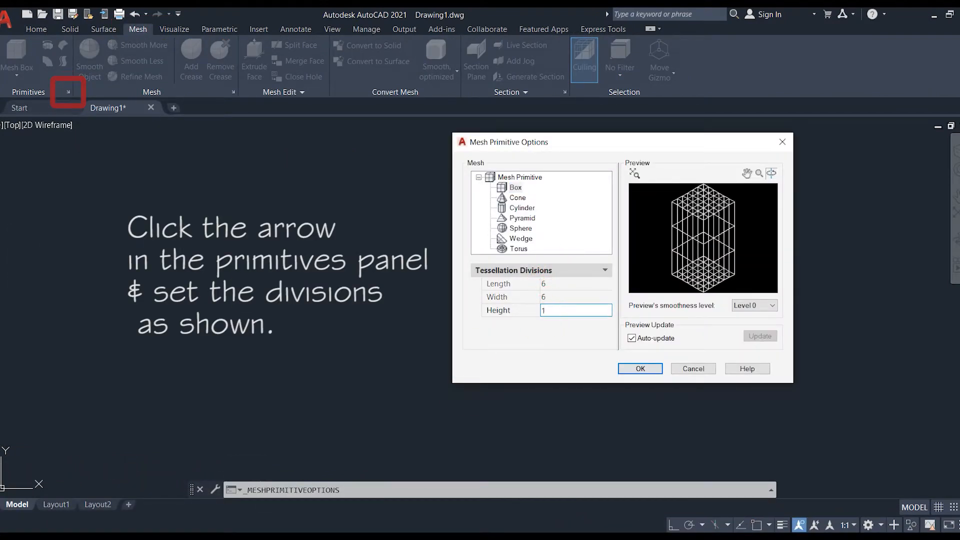
{"action": "left_click", "coordinate": [639, 370]}
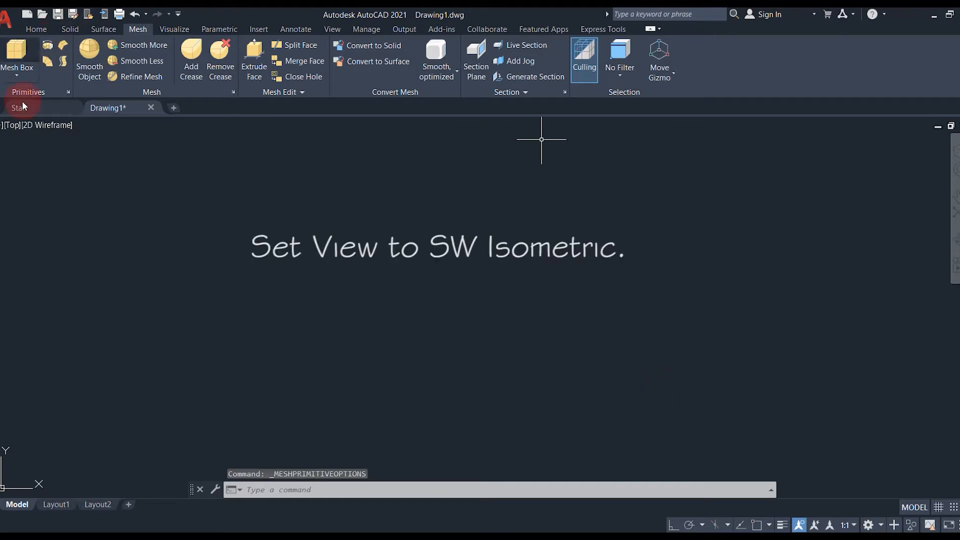
- In the SW Isometric view with Ortho on, create a flat rectangular mesh box
{"action": "left_click", "coordinate": [12, 125]}
{"action": "left_click", "coordinate": [30, 223]}
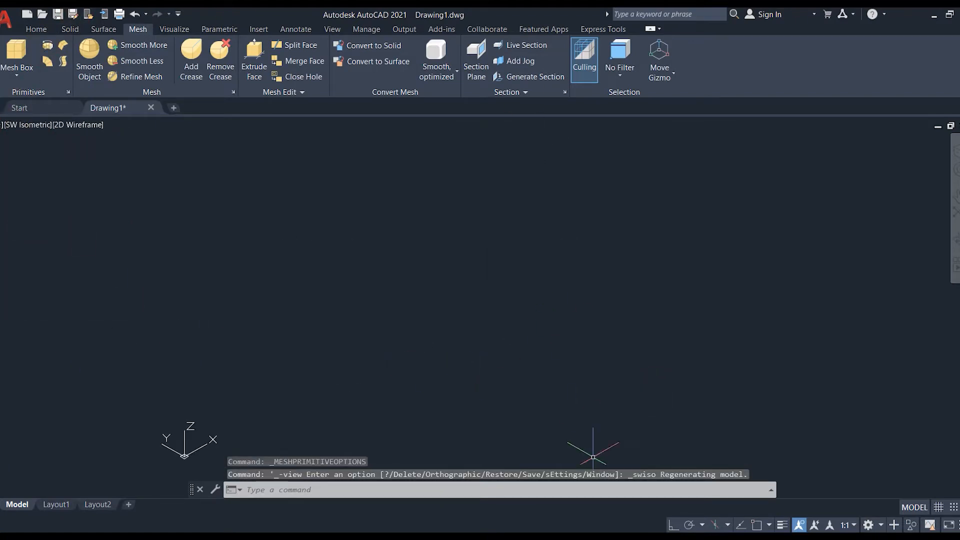
{"action": "key", "text": "F8"}
{"action": "left_click", "coordinate": [17, 50]}
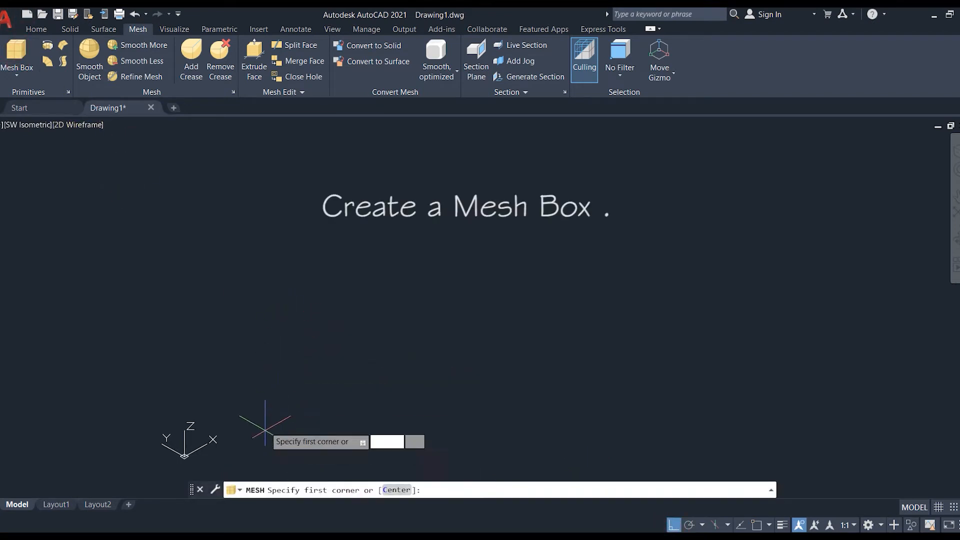
{"action": "left_click", "coordinate": [263, 415]}
{"action": "left_click", "coordinate": [398, 385]}
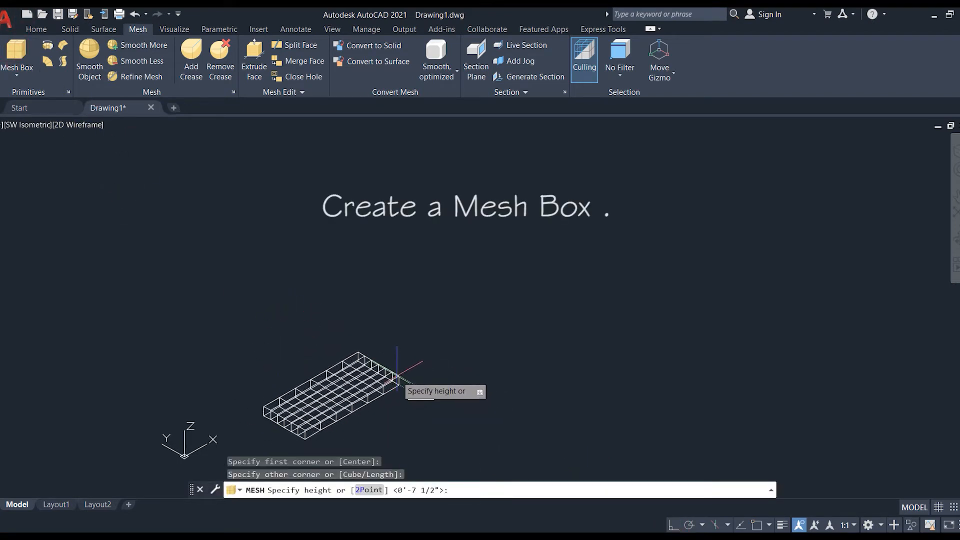
{"action": "left_click", "coordinate": [398, 372]}
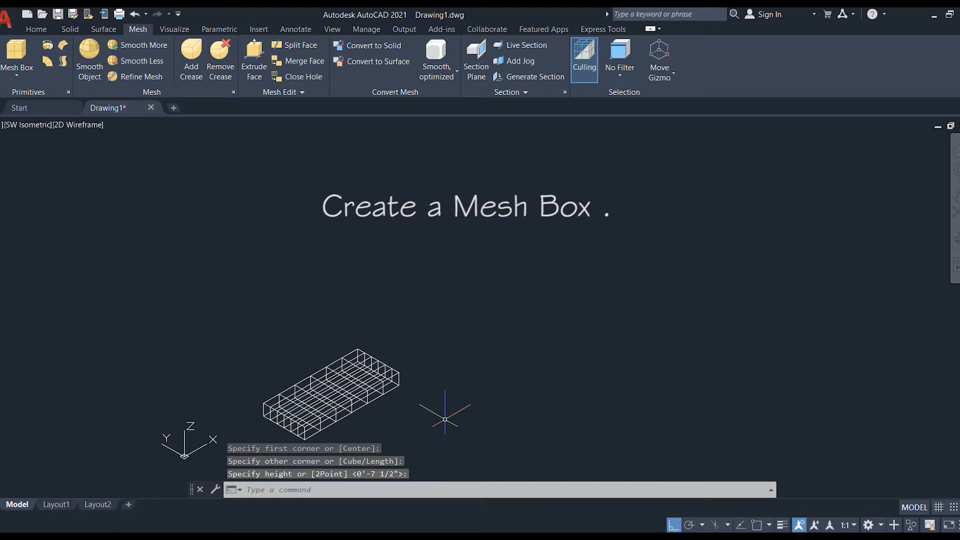
- Switch to the Top view and set the subobject selection filter to Vertex
{"action": "scroll", "coordinate": [300, 320], "scroll_direction": "up", "scroll_amount": 2}
{"action": "left_click", "coordinate": [22, 125]}
{"action": "left_click", "coordinate": [40, 150]}
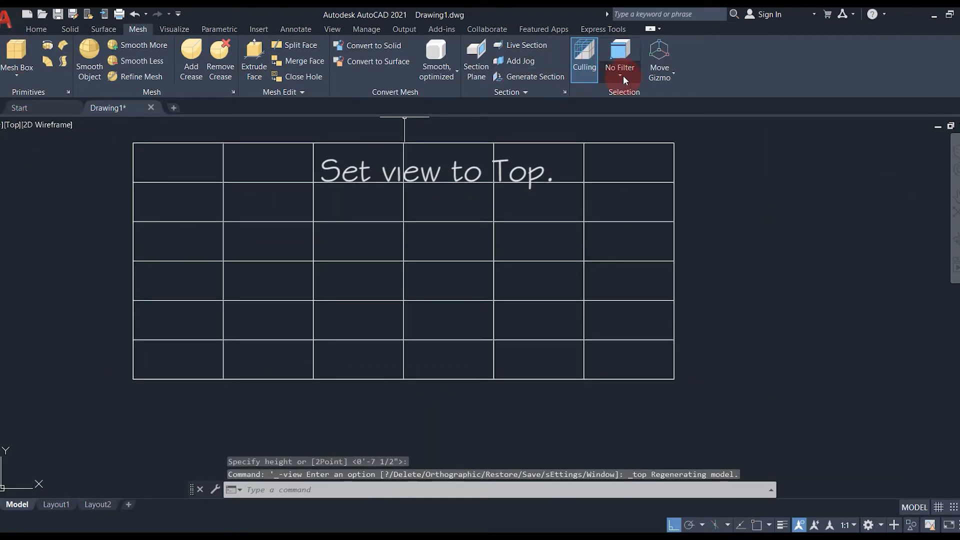
{"action": "left_click", "coordinate": [623, 77]}
{"action": "left_click", "coordinate": [634, 122]}
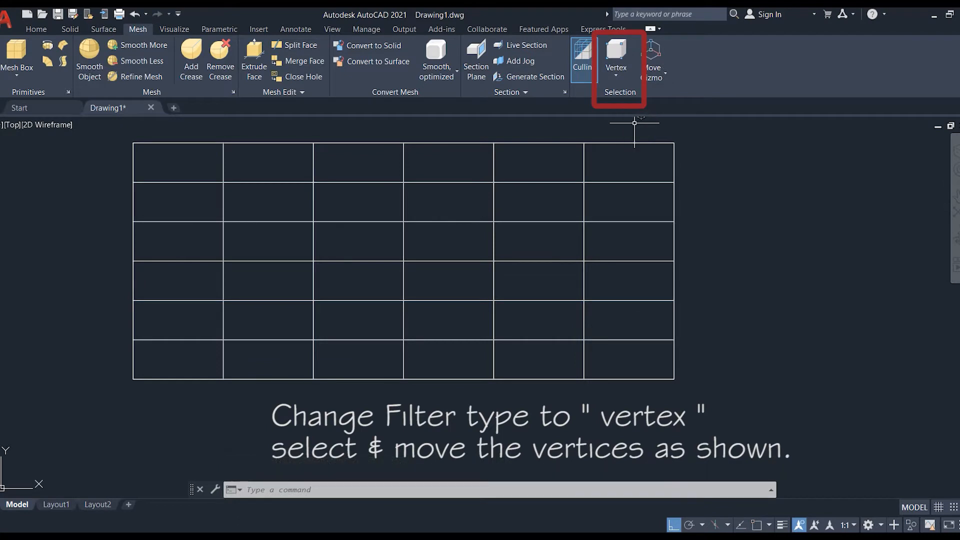
- Move the five inner vertices of the mesh's upper long edge inward, leaving the corners in place
{"action": "middle_click_drag", "start_coordinate": [472, 246], "coordinate": [518, 301]}
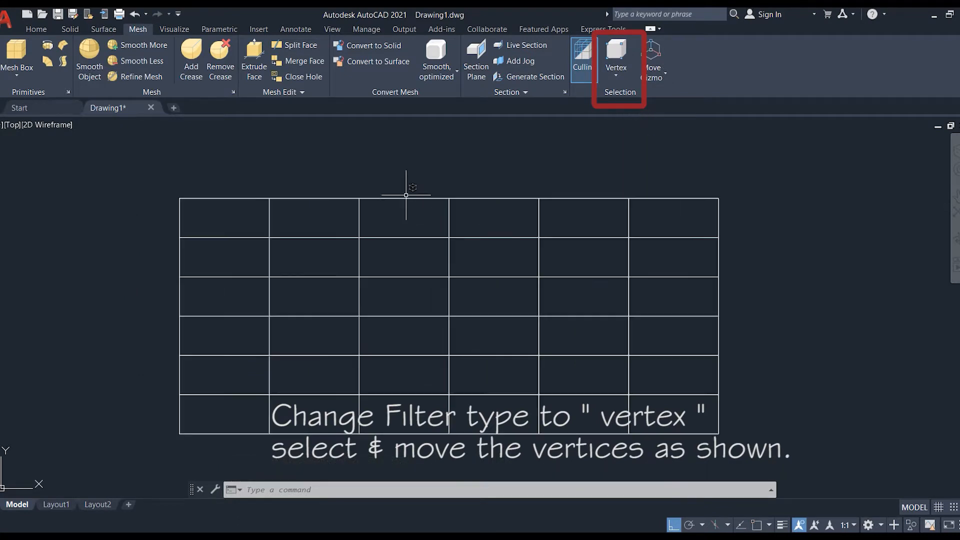
{"action": "left_click", "coordinate": [666, 202]}
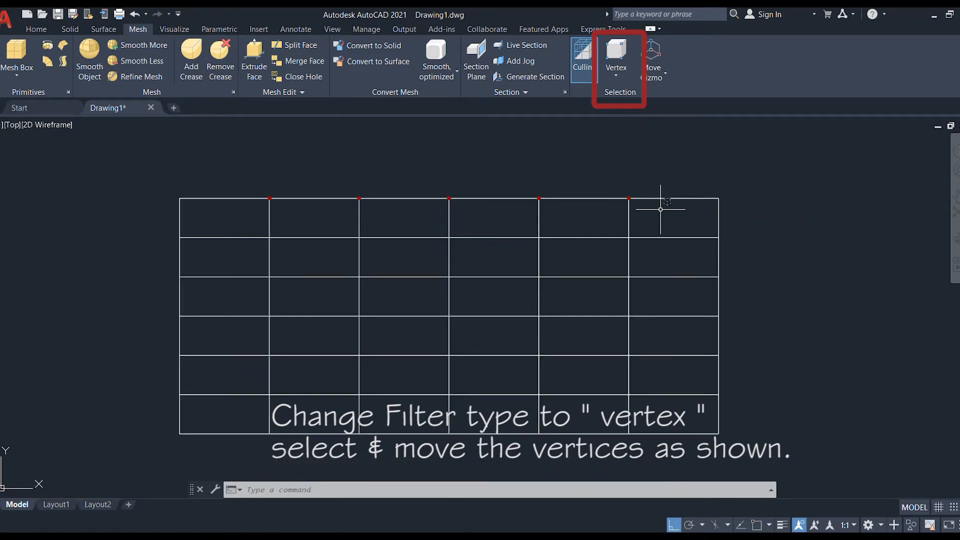
{"action": "left_click", "coordinate": [448, 198]}
{"action": "left_click", "coordinate": [449, 222]}
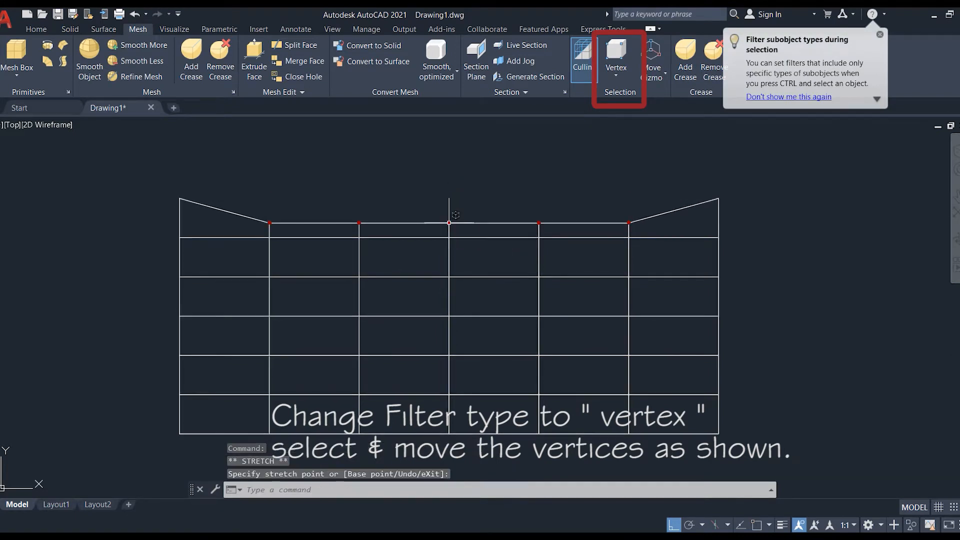
{"action": "scroll", "coordinate": [200, 204], "scroll_direction": "down", "scroll_amount": 2}
{"action": "key", "text": "Escape"}
- Move the five inner vertices of the mesh's lower long edge inward to mirror the upper edge
{"action": "left_click", "coordinate": [481, 357]}
{"action": "left_click", "coordinate": [230, 337]}
{"action": "scroll", "coordinate": [355, 348], "scroll_direction": "up", "scroll_amount": 2}
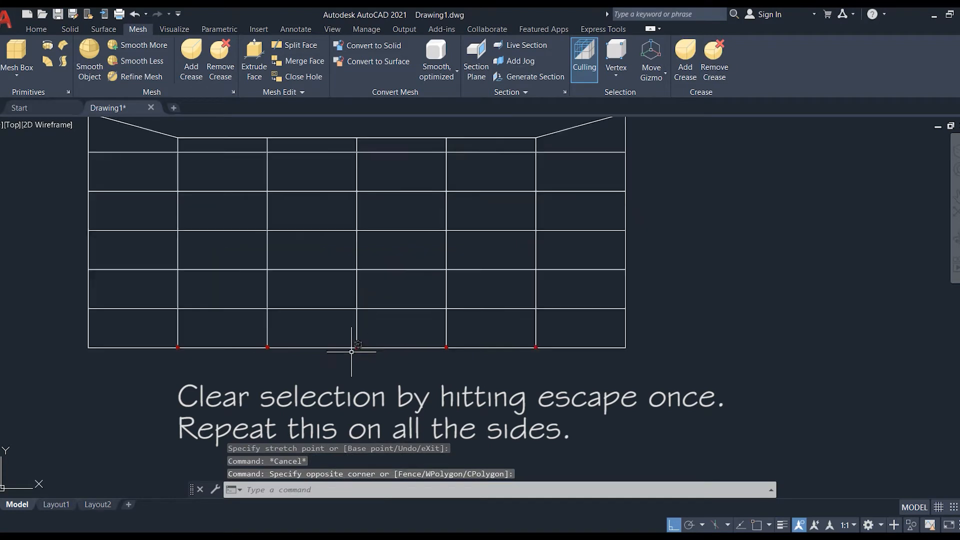
{"action": "left_click", "coordinate": [357, 348]}
{"action": "left_click", "coordinate": [357, 322]}
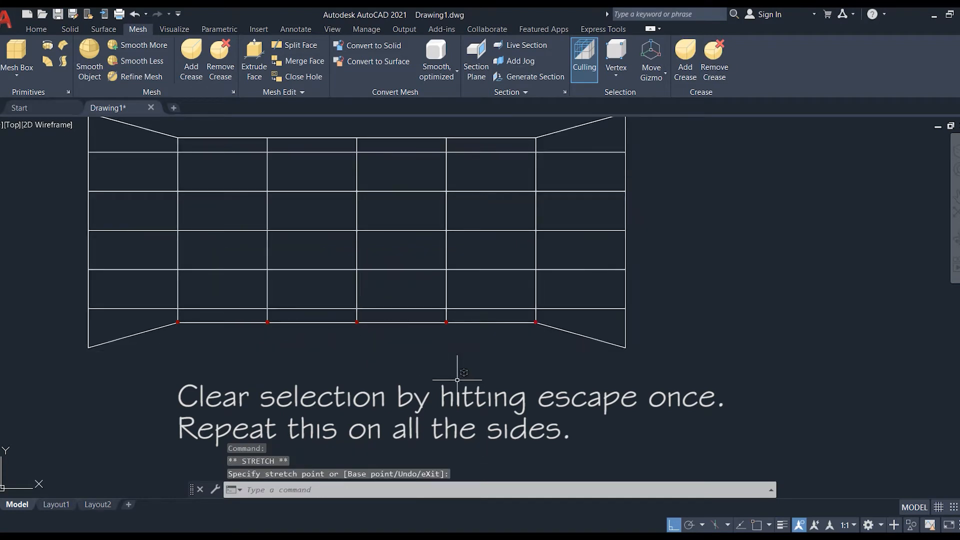
{"action": "key", "text": "Escape"}
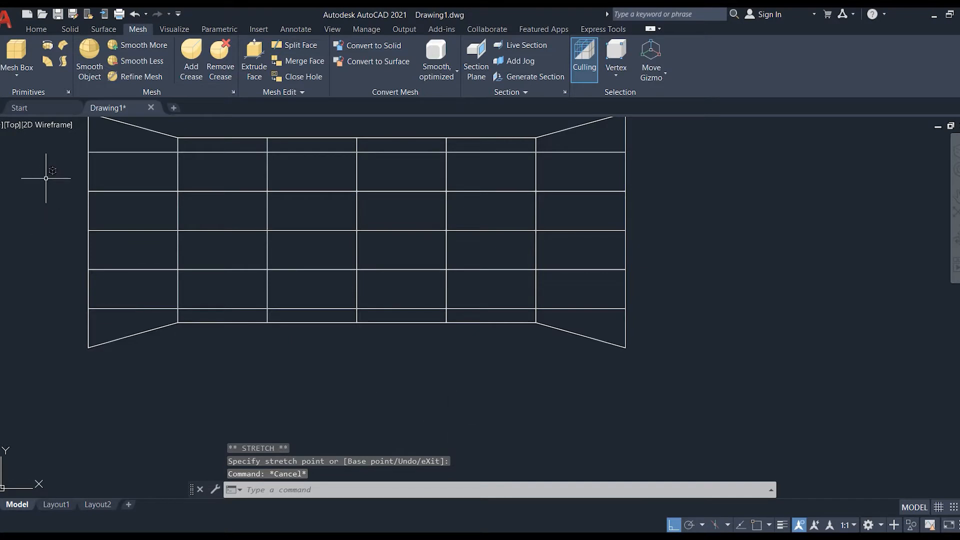
- Move the five inner vertices of the mesh's left short edge inward, keeping them left of the next column
{"action": "left_click", "coordinate": [79, 145]}
{"action": "left_click", "coordinate": [112, 323]}
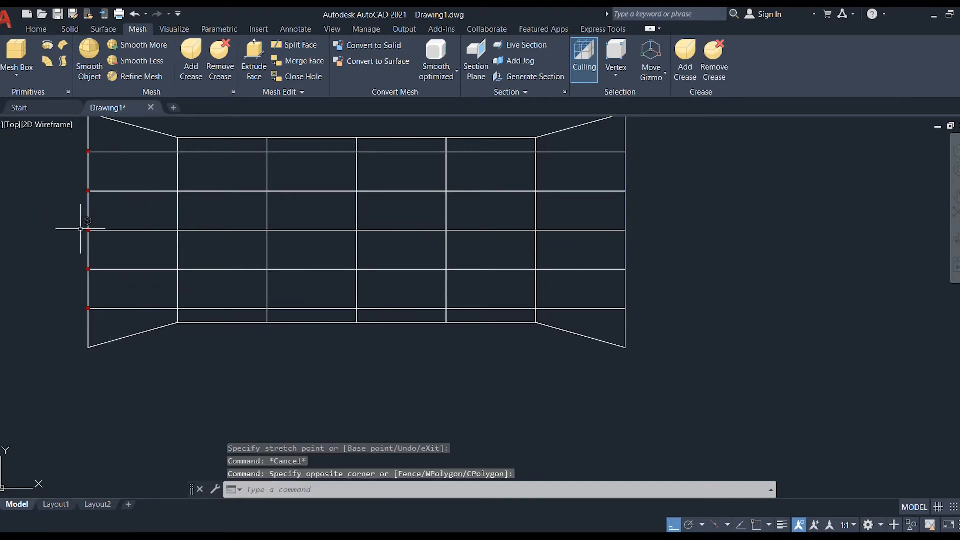
{"action": "left_click", "coordinate": [88, 231]}
{"action": "left_click", "coordinate": [150, 231]}
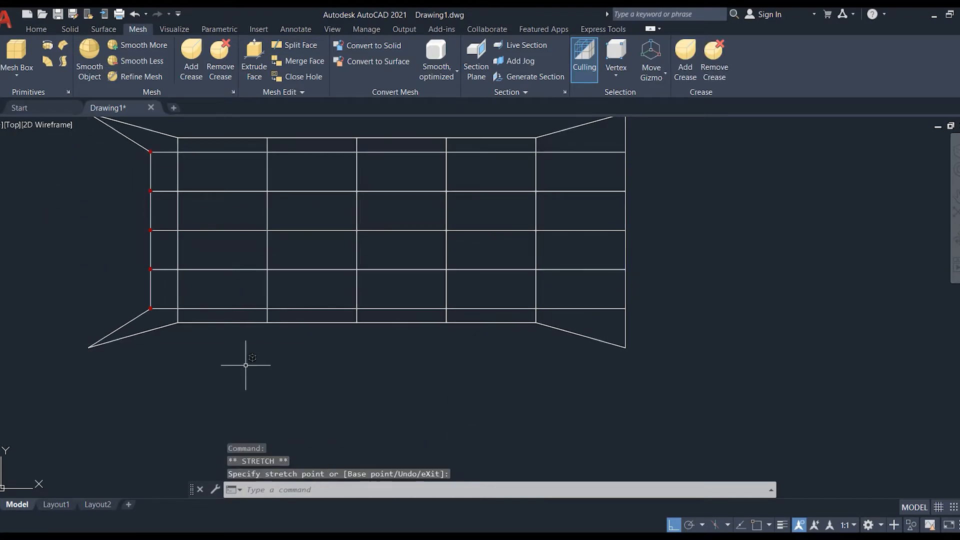
{"action": "key", "text": "Escape"}
- Move the five inner vertices of the mesh's right short edge inward to match the left edge
{"action": "left_click", "coordinate": [659, 139]}
{"action": "left_click", "coordinate": [592, 321]}
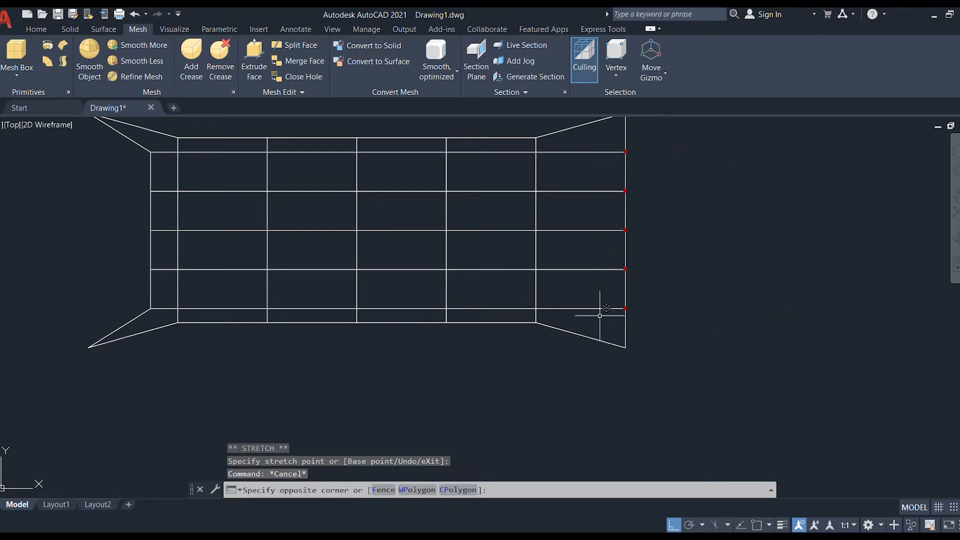
{"action": "left_click", "coordinate": [625, 230]}
{"action": "scroll", "coordinate": [433, 413], "scroll_direction": "down", "scroll_amount": 2}
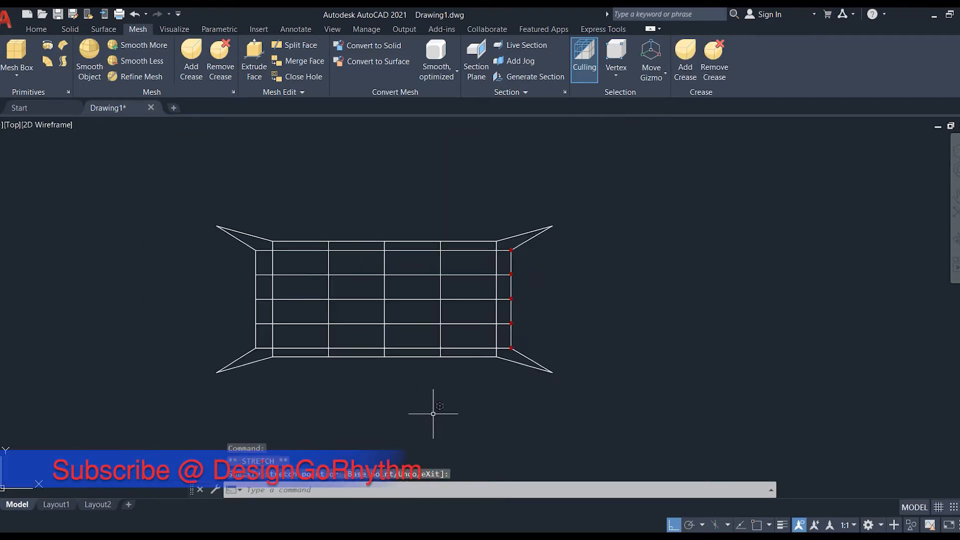
{"action": "key", "text": "Escape"}
- In the Left view, lower the two groups of outermost top vertices at the mesh's left end
{"action": "left_click", "coordinate": [10, 125]}
{"action": "left_click", "coordinate": [22, 173]}
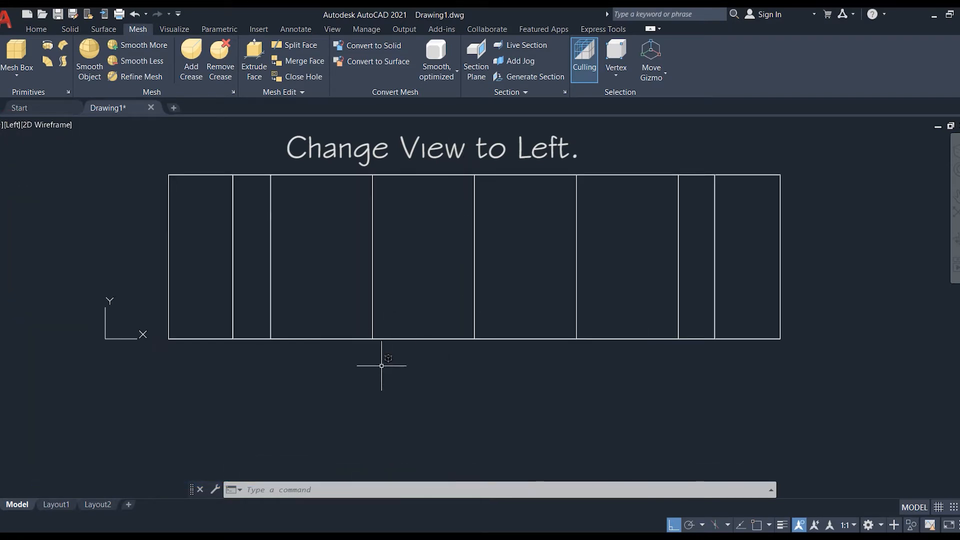
{"action": "left_click", "coordinate": [247, 150]}
{"action": "left_click", "coordinate": [135, 212]}
{"action": "left_click", "coordinate": [232, 175], "text": "shift"}
{"action": "left_click", "coordinate": [169, 175], "text": "shift"}
{"action": "left_click", "coordinate": [169, 174]}
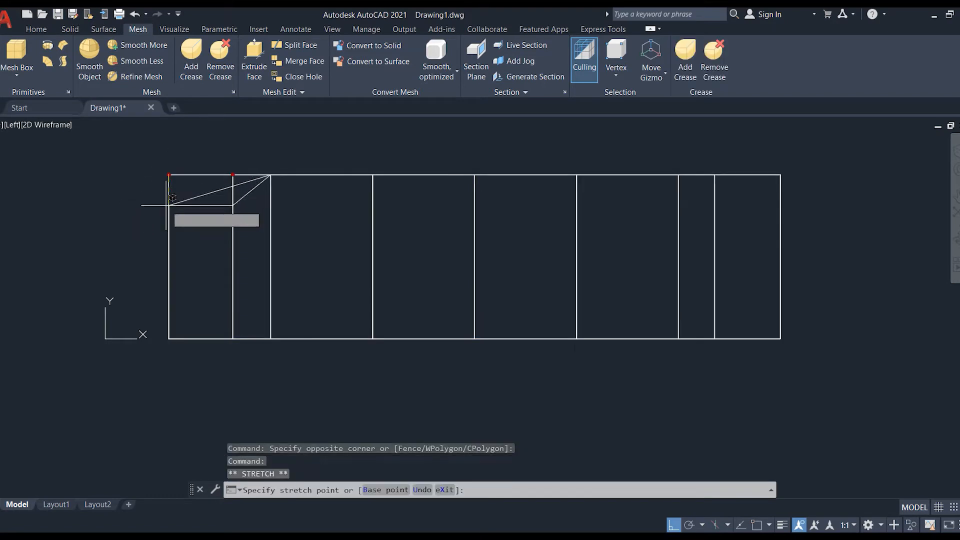
{"action": "left_click", "coordinate": [169, 228]}
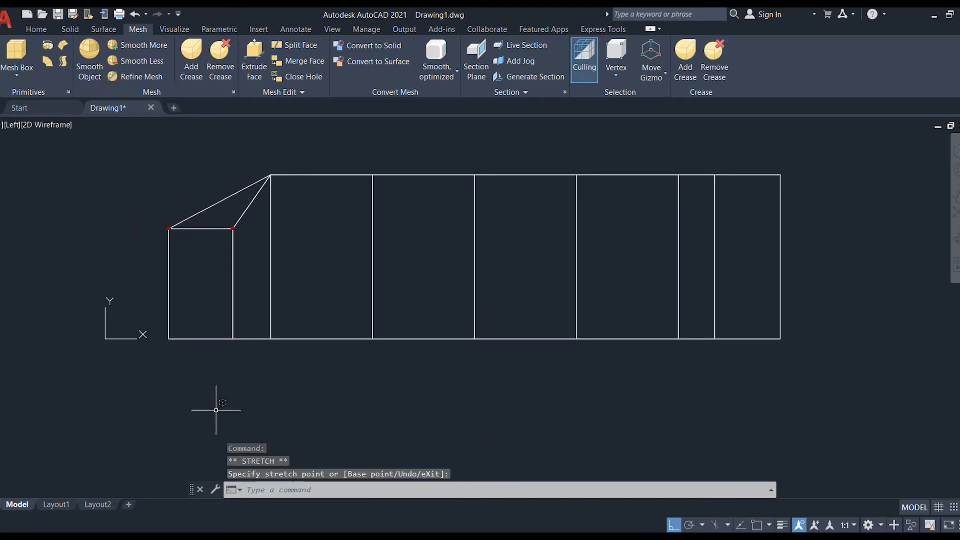
{"action": "key", "text": "Escape"}
- Raise the outermost bottom vertices at the mesh's left end to narrow that end symmetrically
{"action": "left_click", "coordinate": [253, 373]}
{"action": "left_click", "coordinate": [136, 311]}
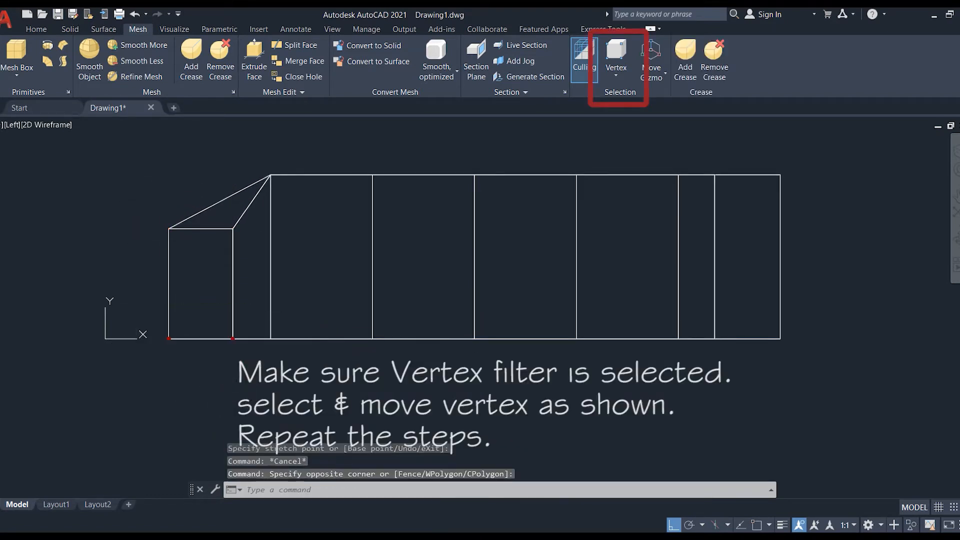
{"action": "left_click", "coordinate": [169, 339]}
{"action": "left_click", "coordinate": [168, 288]}
{"action": "key", "text": "Escape"}
- Lower the outermost top vertices at the mesh's right end to match the left end's upper taper
{"action": "left_click", "coordinate": [810, 150]}
{"action": "left_click", "coordinate": [700, 212]}
{"action": "left_click", "coordinate": [780, 175]}
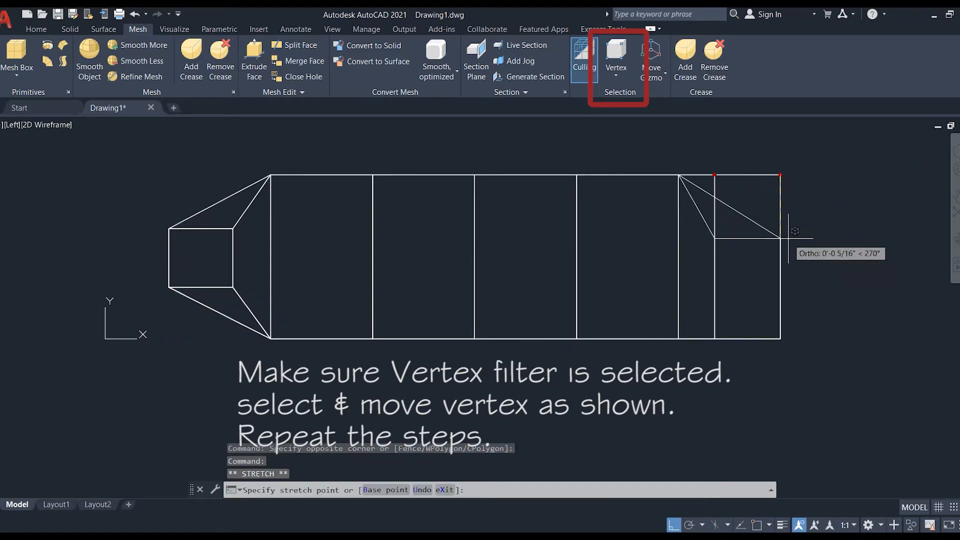
{"action": "left_click", "coordinate": [780, 227]}
{"action": "key", "text": "Escape"}
- Raise the outermost bottom vertices at the mesh's right end to match the left end's lower taper
{"action": "left_click", "coordinate": [805, 359]}
{"action": "left_click", "coordinate": [686, 314]}
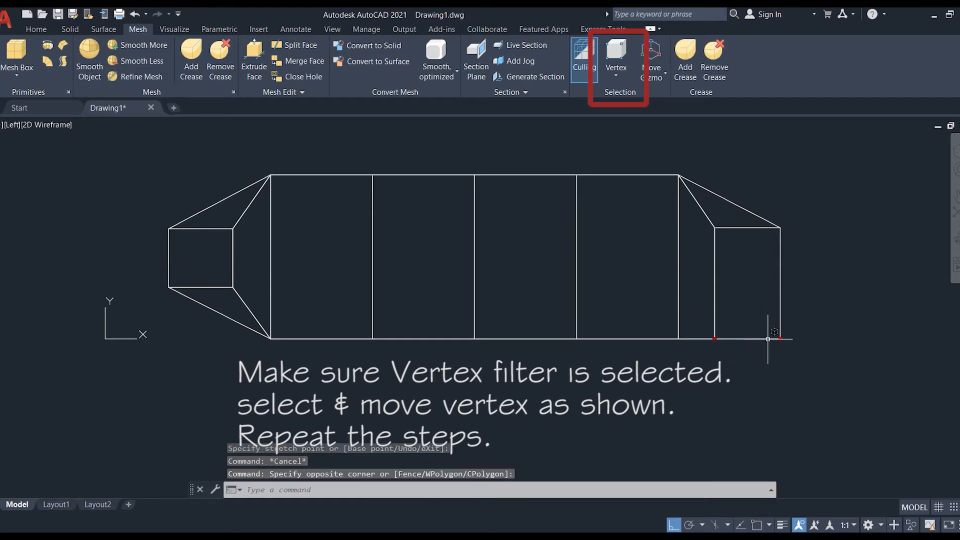
{"action": "left_click", "coordinate": [780, 339]}
{"action": "left_click", "coordinate": [779, 290]}
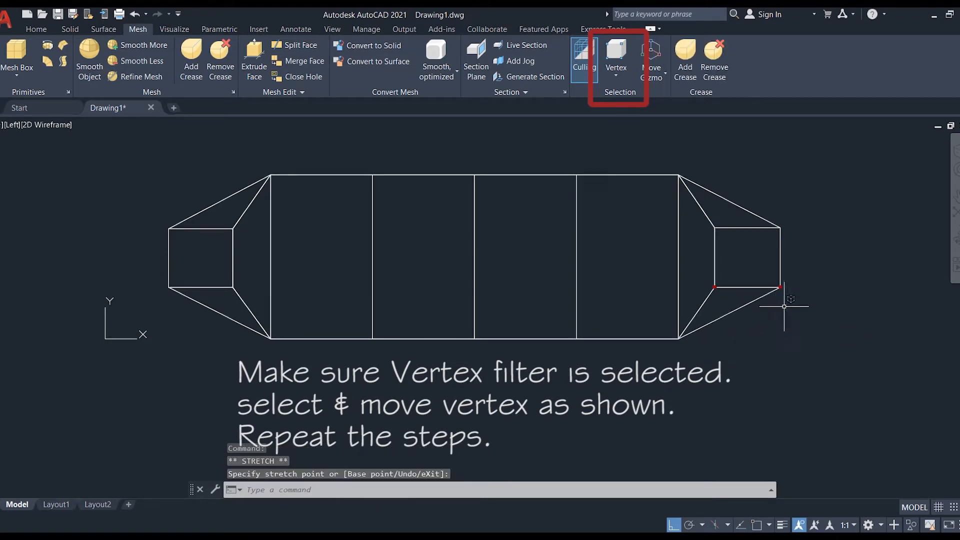
{"action": "key", "text": "Escape"}
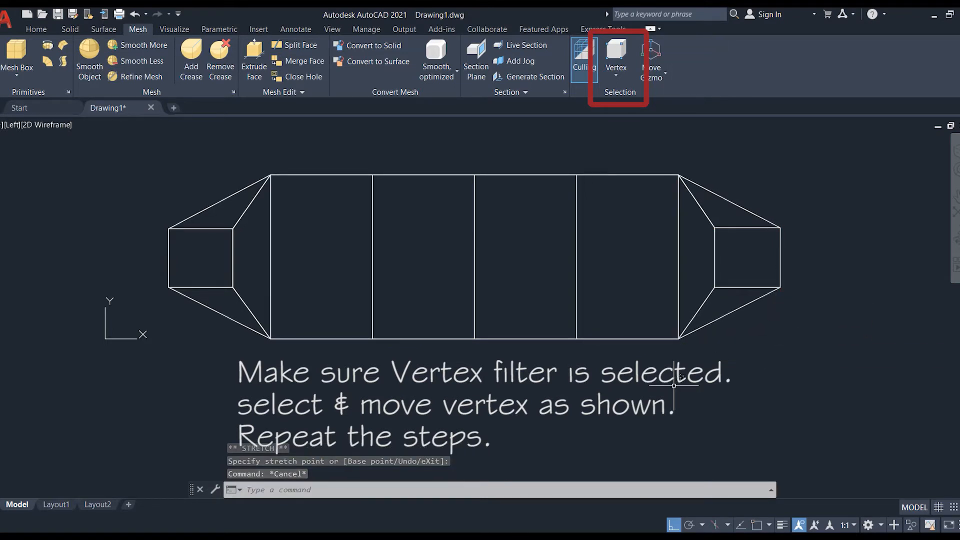
- In the Front view, lower the protruding top vertices at the mesh's left shoulder to near the end's height
{"action": "left_click", "coordinate": [18, 131]}
{"action": "left_click", "coordinate": [41, 202]}
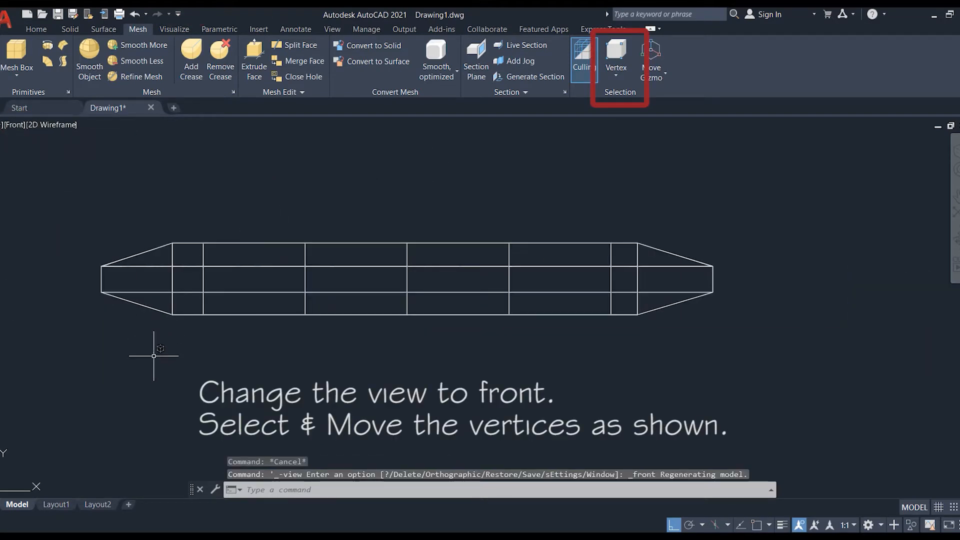
{"action": "scroll", "coordinate": [147, 329], "scroll_direction": "up", "scroll_amount": 2}
{"action": "left_click", "coordinate": [205, 174]}
{"action": "left_click", "coordinate": [175, 205]}
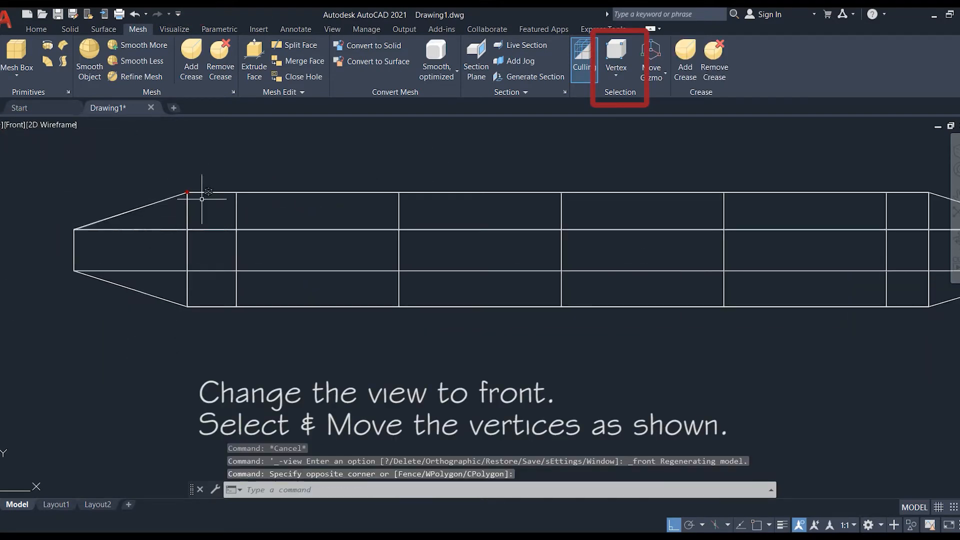
{"action": "left_click", "coordinate": [188, 192]}
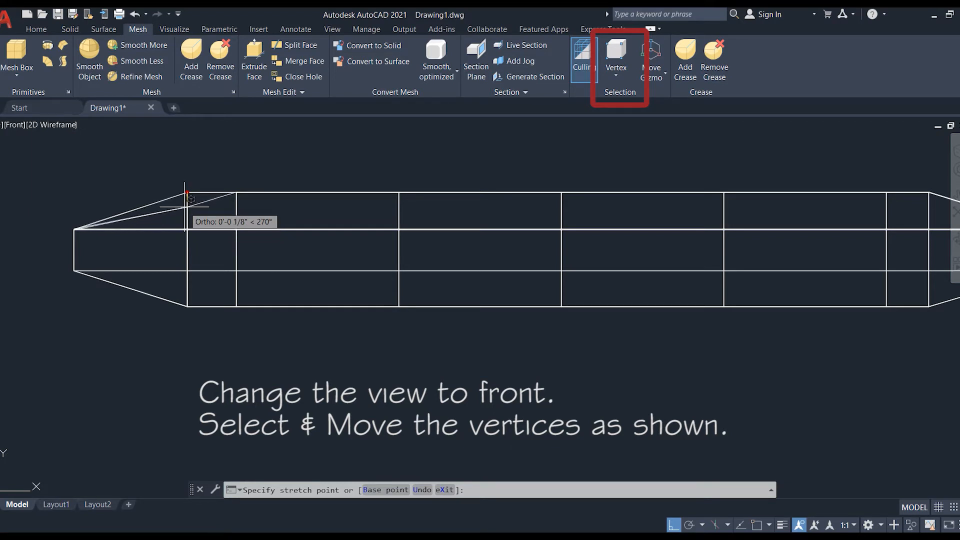
{"action": "left_click", "coordinate": [183, 218]}
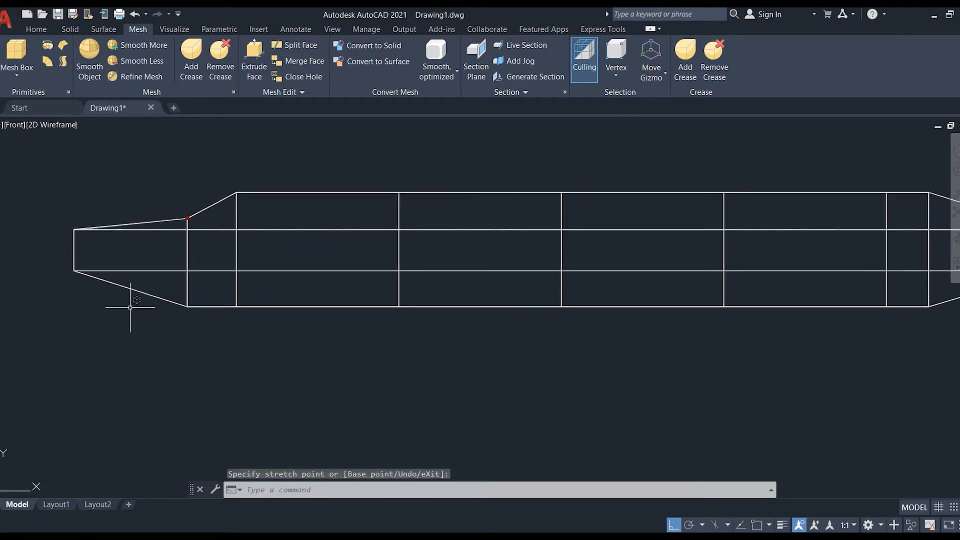
{"action": "key", "text": "Escape"}
- Raise the bottom vertices at the mesh's left shoulder to mirror the lowered top ones
{"action": "left_click", "coordinate": [203, 325]}
{"action": "left_click", "coordinate": [172, 294]}
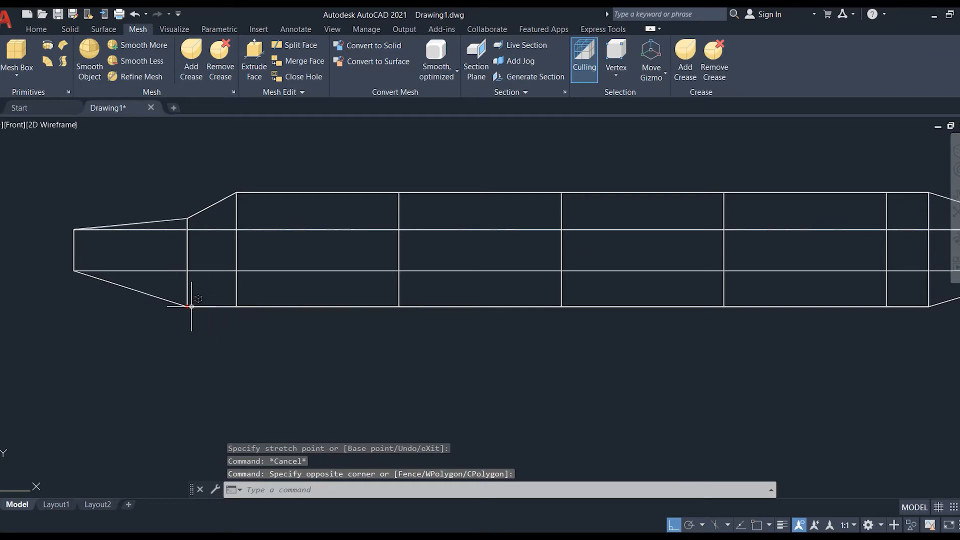
{"action": "left_click", "coordinate": [188, 306]}
{"action": "left_click", "coordinate": [187, 282]}
{"action": "scroll", "coordinate": [100, 321], "scroll_direction": "down", "scroll_amount": 3}
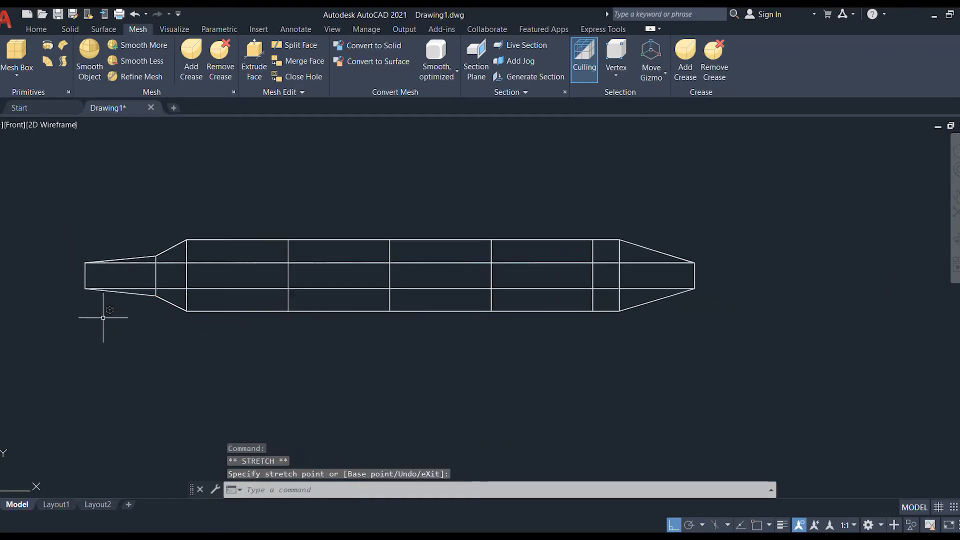
{"action": "key", "text": "Escape"}
- Lower the top vertices at the mesh's right shoulder to match the left side's upper profile
{"action": "scroll", "coordinate": [660, 257], "scroll_direction": "up", "scroll_amount": 4}
{"action": "left_click", "coordinate": [489, 144]}
{"action": "left_click", "coordinate": [458, 171]}
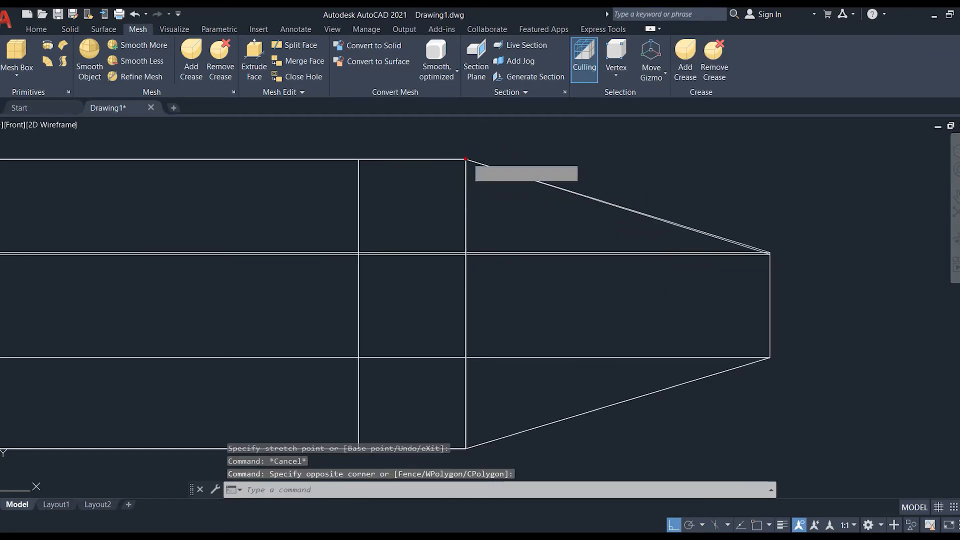
{"action": "left_click", "coordinate": [465, 159]}
{"action": "left_click", "coordinate": [457, 231]}
{"action": "scroll", "coordinate": [487, 172], "scroll_direction": "down", "scroll_amount": 2}
{"action": "key", "text": "Escape"}
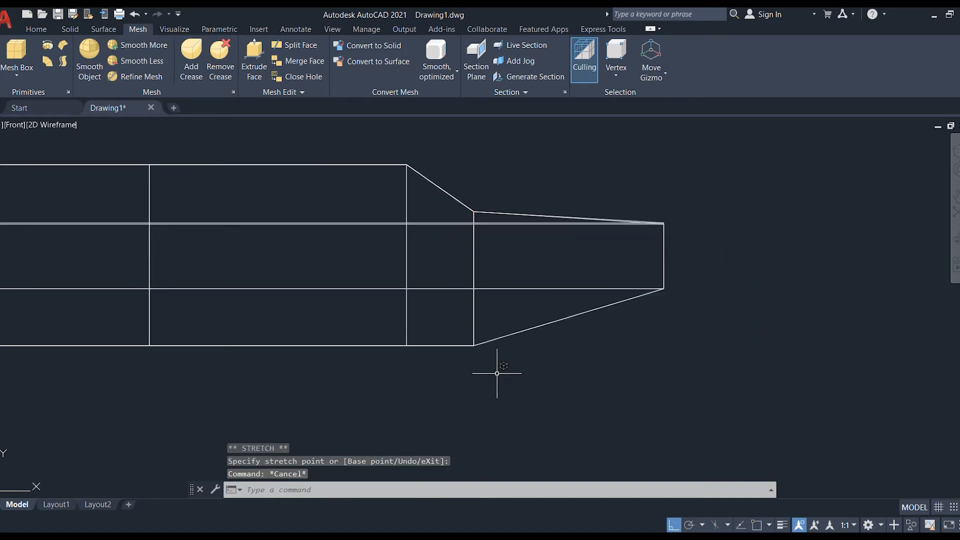
- Raise the bottom vertices at the mesh's right shoulder to mirror the lowered top ones
{"action": "left_click", "coordinate": [497, 372]}
{"action": "left_click", "coordinate": [467, 334]}
{"action": "left_click", "coordinate": [473, 344]}
{"action": "left_click", "coordinate": [473, 303]}
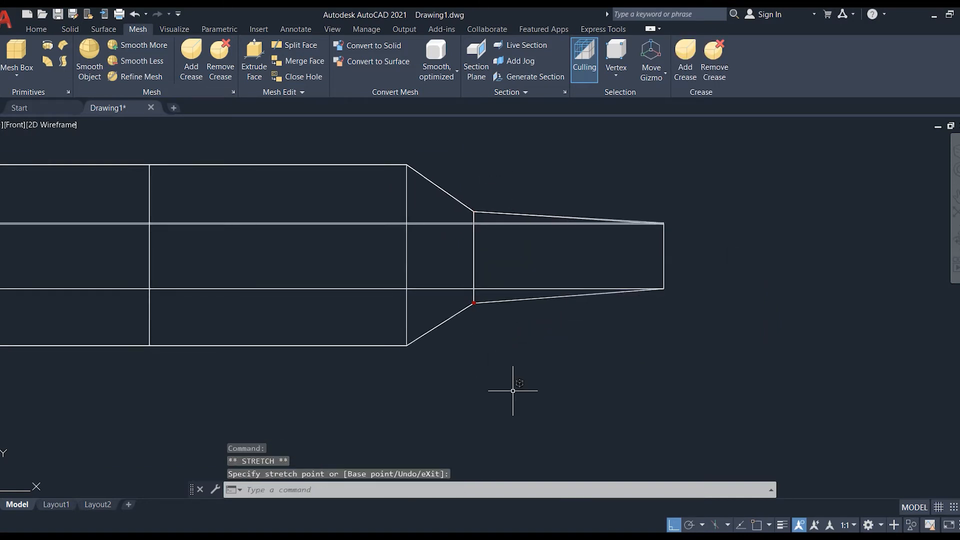
{"action": "scroll", "coordinate": [666, 324], "scroll_direction": "down", "scroll_amount": 3}
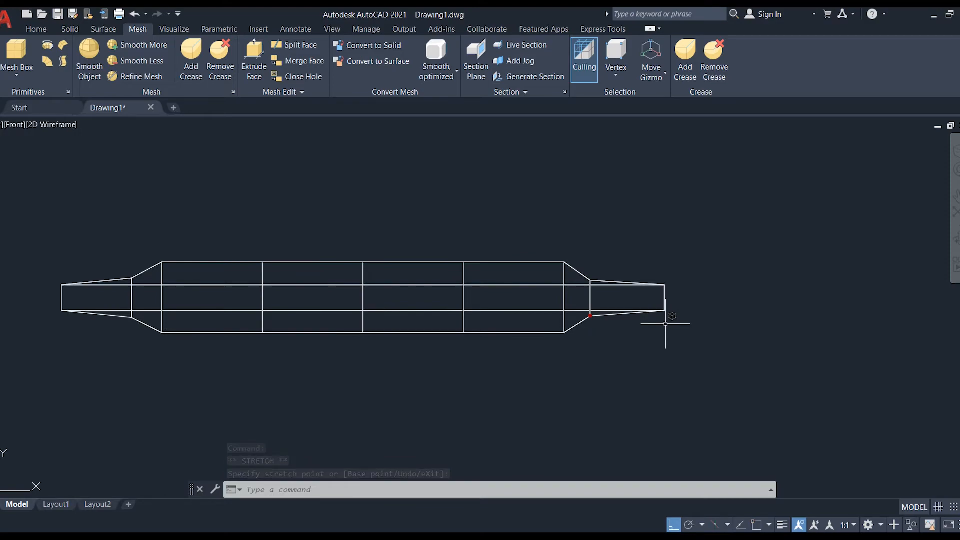
- Orbit the mesh into a 3D view and apply the Shaded with edges visual style
{"action": "middle_click_drag", "start_coordinate": [317, 290], "coordinate": [346, 363], "text": "shift"}
{"action": "left_click", "coordinate": [75, 125]}
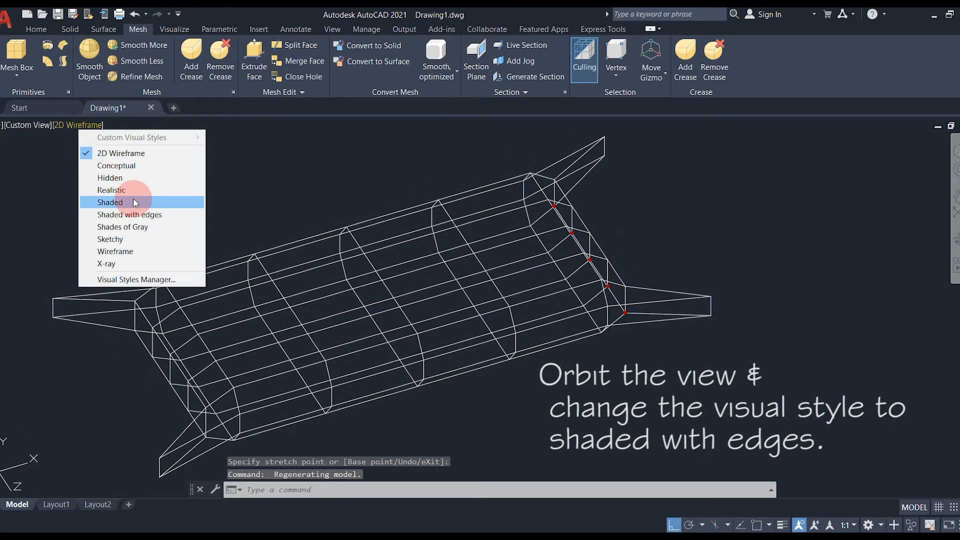
{"action": "left_click", "coordinate": [131, 211]}
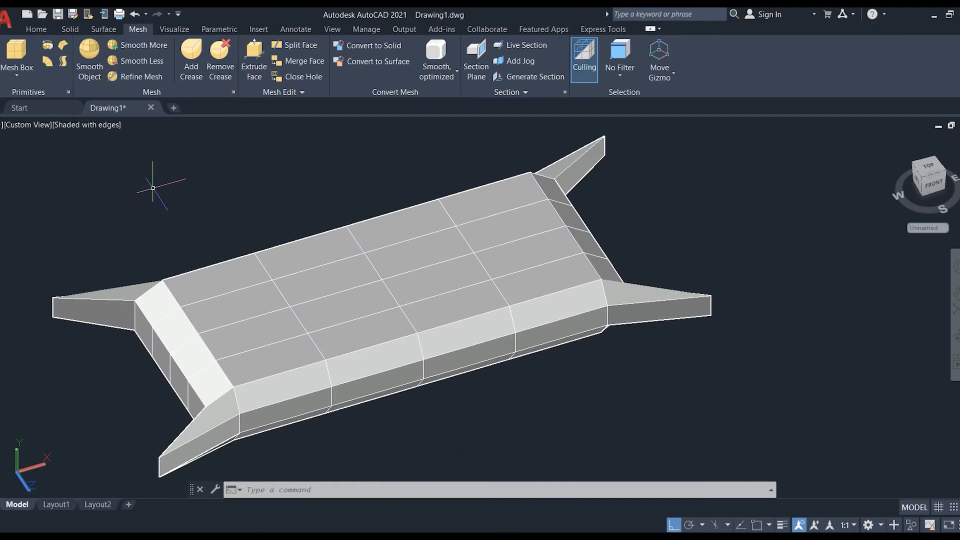
- With the Vertex subobject filter, select the nine interior vertices of the mesh's top face and raise them together
{"action": "left_click", "coordinate": [623, 80]}
{"action": "left_click", "coordinate": [639, 118]}
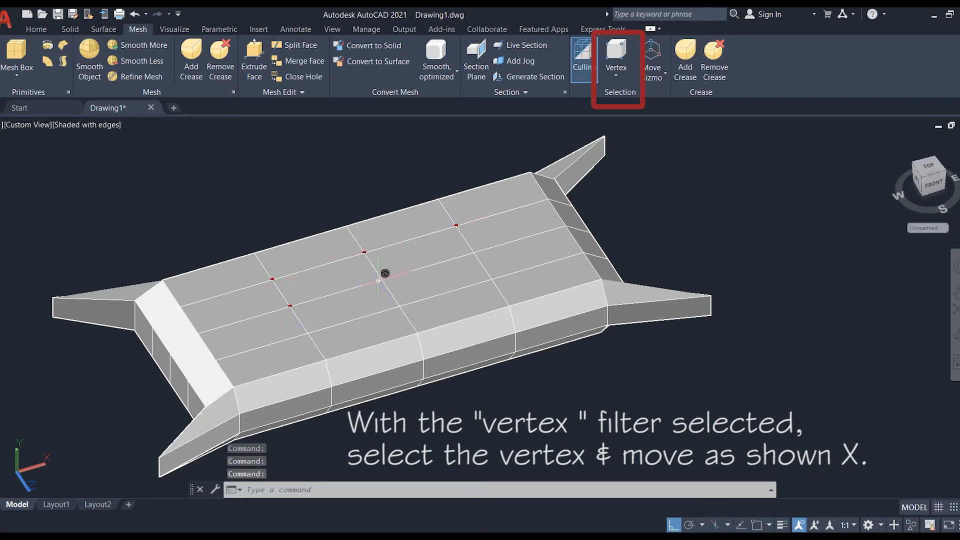
{"action": "left_click_drag", "start_coordinate": [381, 279], "coordinate": [474, 250]}
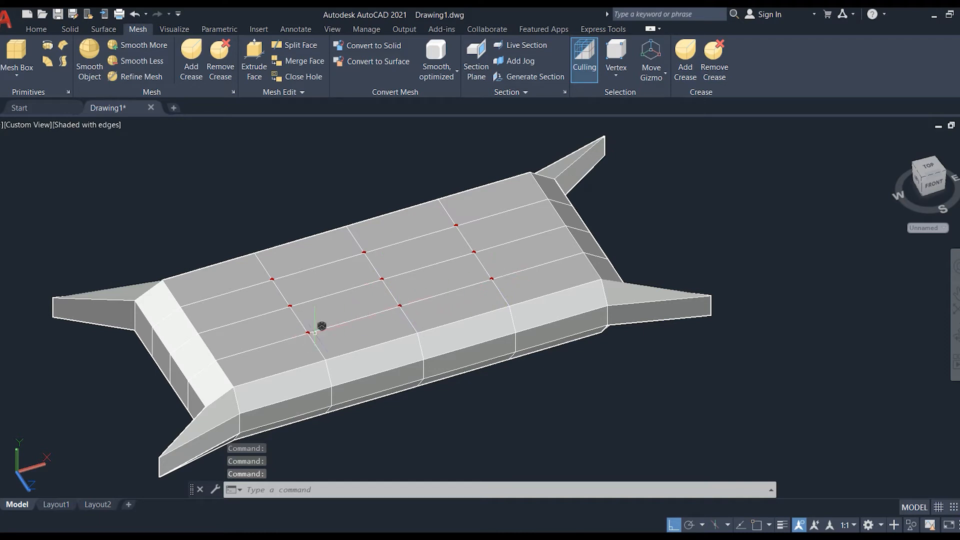
{"action": "left_click_drag", "start_coordinate": [381, 260], "coordinate": [382, 236]}
{"action": "key", "text": "Escape"}
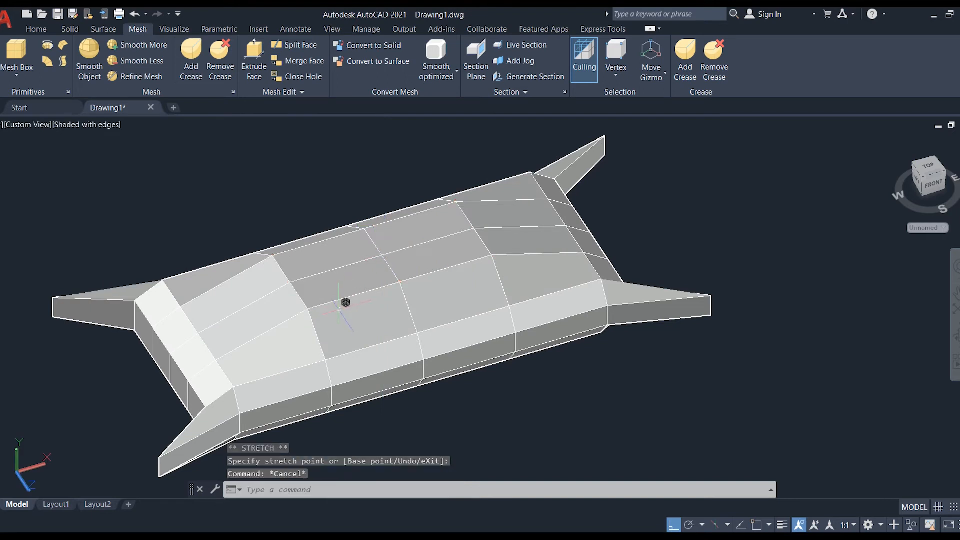
- Raise the single centre vertex of the mesh's top face above its neighbours
{"action": "left_click", "coordinate": [382, 254]}
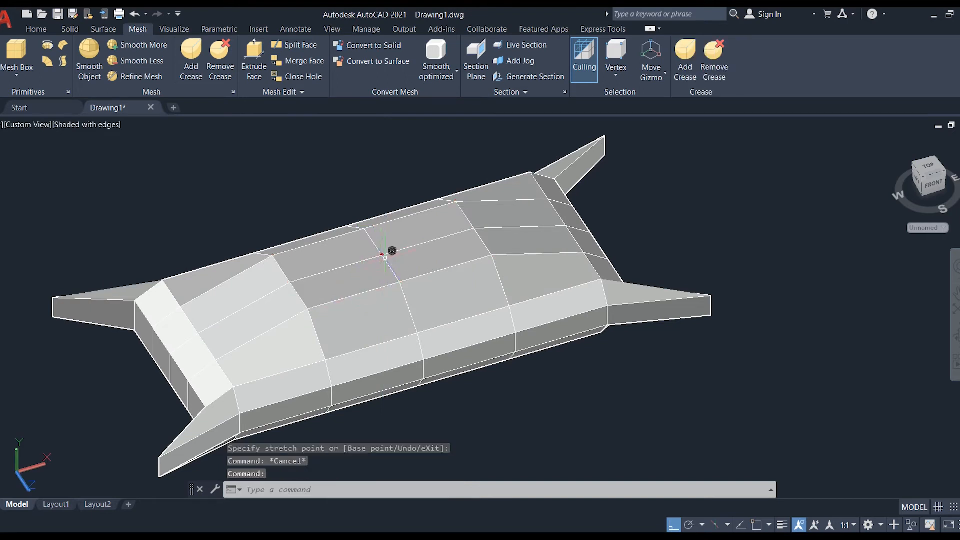
{"action": "left_click", "coordinate": [381, 255]}
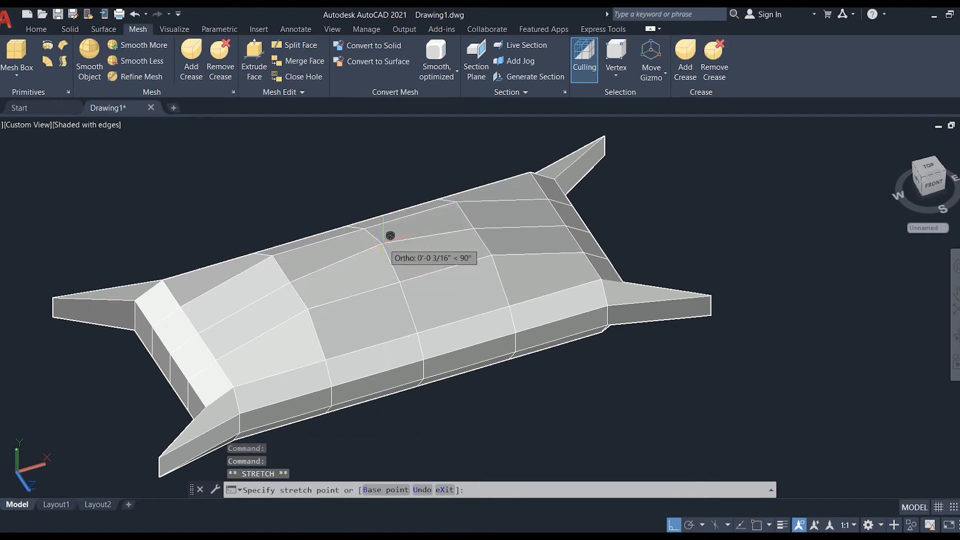
{"action": "key", "text": "Escape"}
- Select the nine interior vertices on the mesh's underside and move them downward along the Z axis
{"action": "middle_click_drag", "start_coordinate": [524, 448], "coordinate": [480, 314], "text": "shift"}
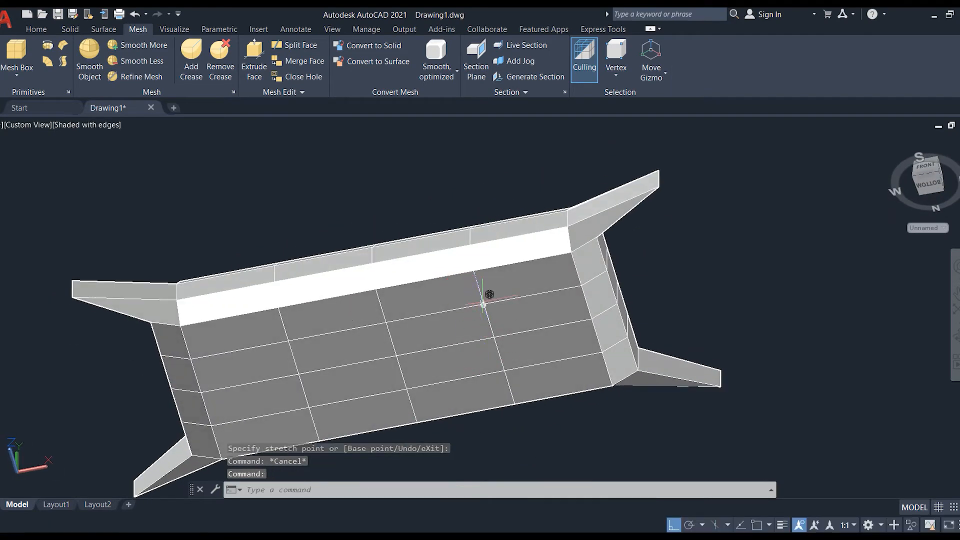
{"action": "left_click", "coordinate": [483, 304]}
{"action": "left_click", "coordinate": [385, 322]}
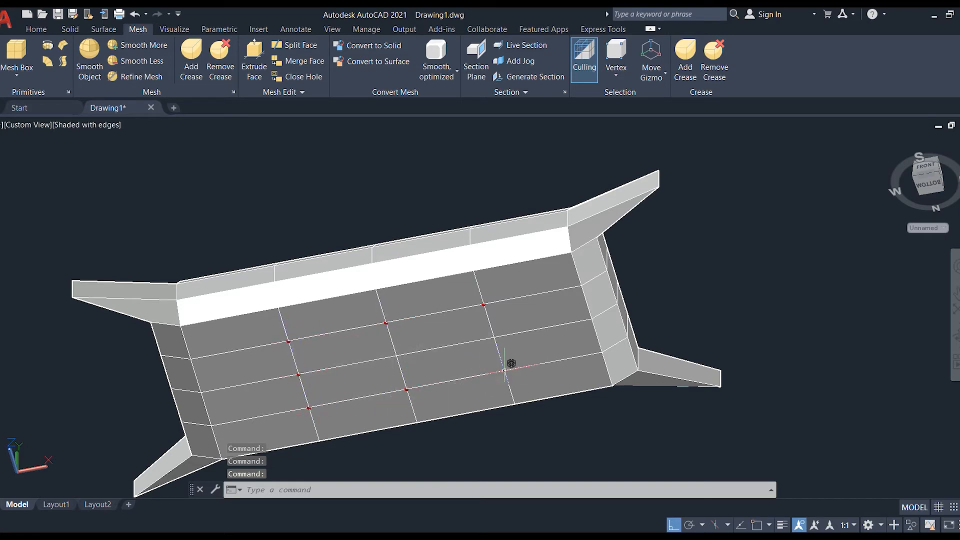
{"action": "middle_click_drag", "start_coordinate": [478, 322], "coordinate": [418, 383], "text": "shift"}
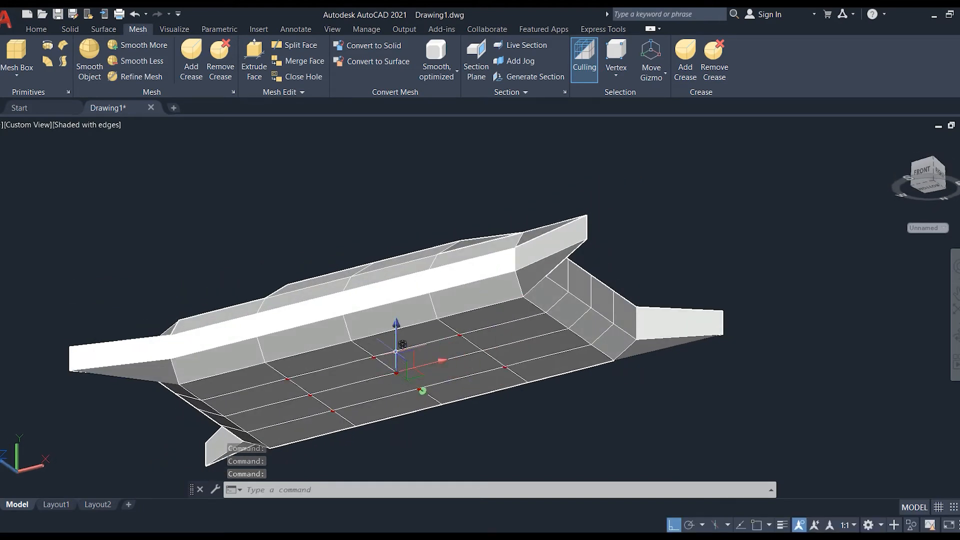
{"action": "left_click", "coordinate": [419, 389]}
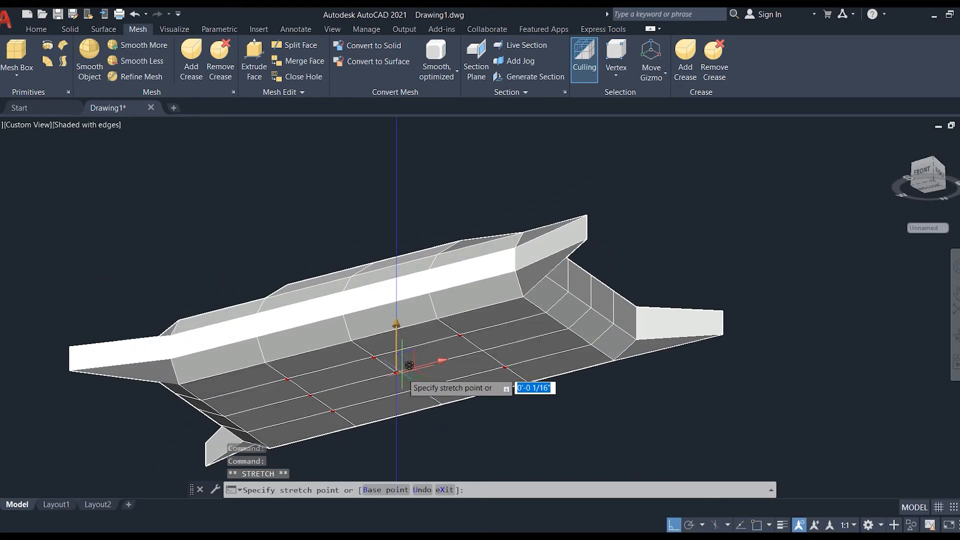
{"action": "key", "text": "Escape"}
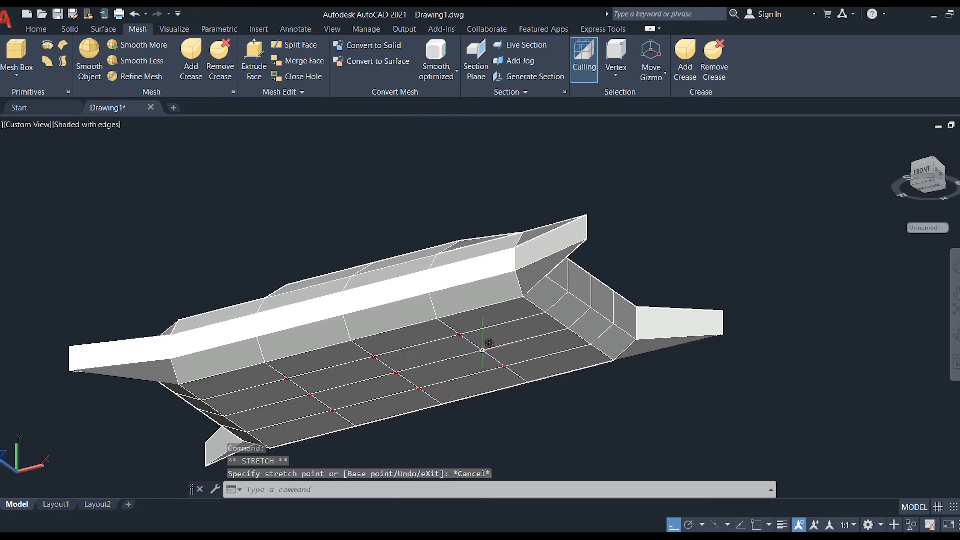
{"action": "key", "text": "Escape"}
{"action": "left_click", "coordinate": [396, 328]}
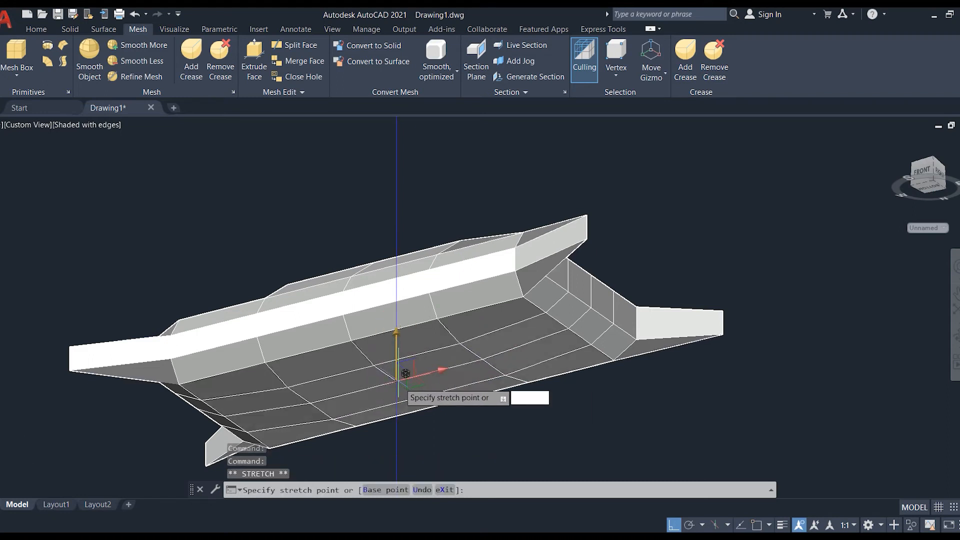
{"action": "left_click", "coordinate": [414, 387]}
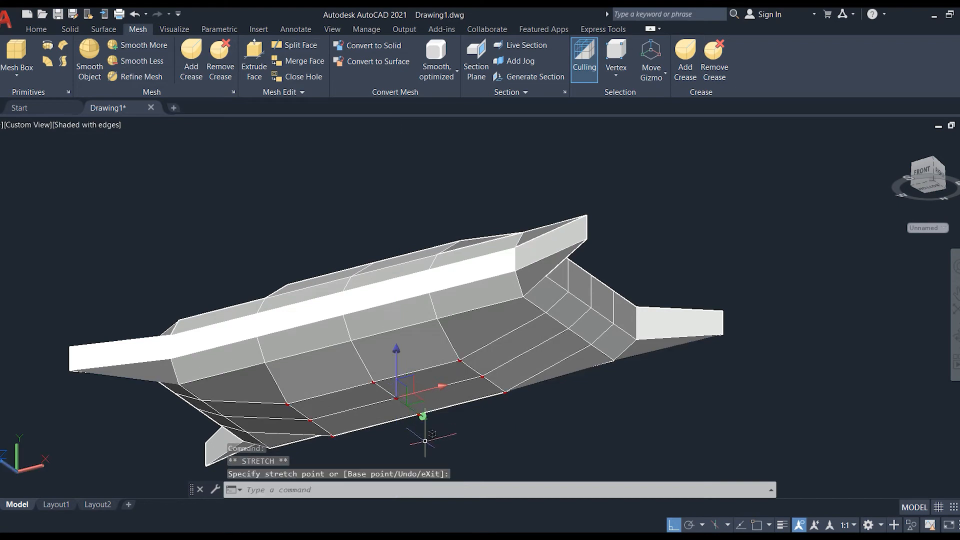
{"action": "key", "text": "Escape"}
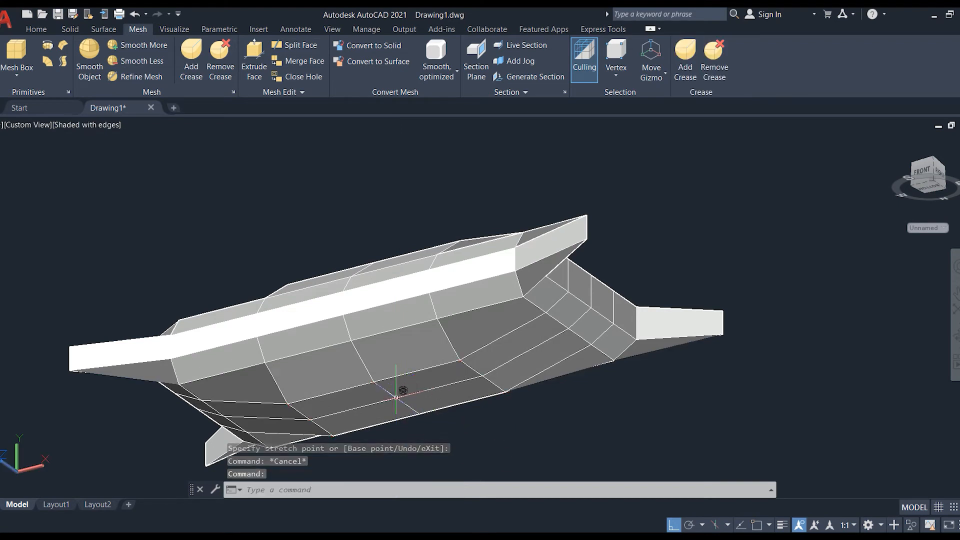
- Move the single centre vertex of the mesh's underside further downward
{"action": "left_click", "coordinate": [395, 397]}
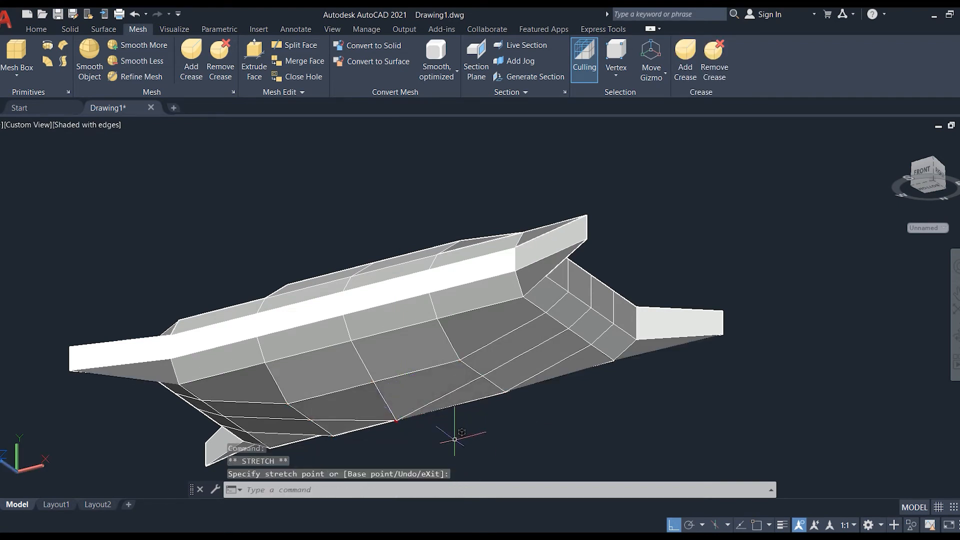
{"action": "key", "text": "Escape"}
{"action": "mouse_move", "coordinate": [420, 317]}
{"action": "middle_mouse_down", "text": "shift"}
{"action": "mouse_move", "coordinate": [451, 445]}
{"action": "mouse_move", "coordinate": [455, 333]}
{"action": "mouse_move", "coordinate": [456, 381]}
{"action": "mouse_move", "coordinate": [455, 347]}
{"action": "middle_mouse_up", "text": "shift"}
{"action": "scroll", "coordinate": [117, 361], "scroll_direction": "up", "scroll_amount": 2}
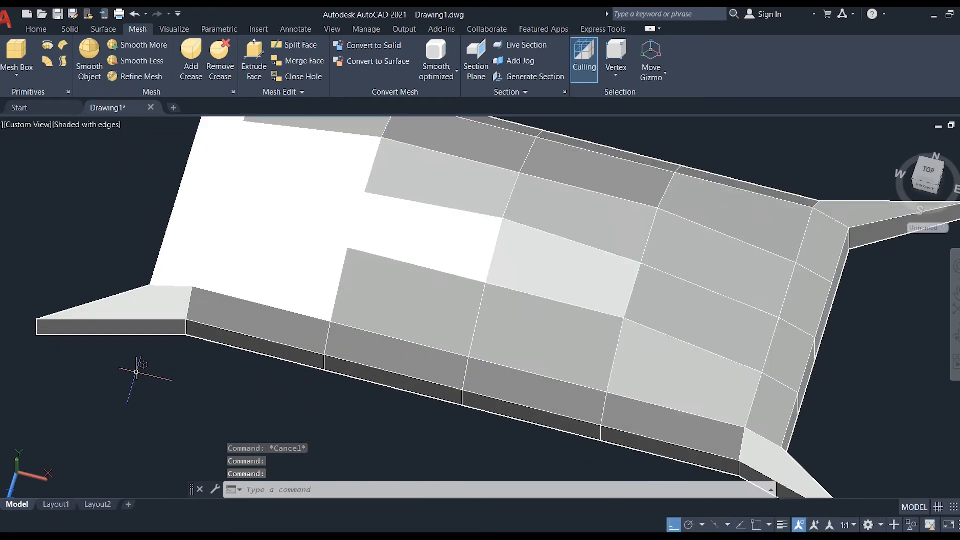
- Show the mesh in Top view with the 2D Wireframe style and set the subobject filter to Vertex
{"action": "left_click", "coordinate": [34, 125]}
{"action": "left_click", "coordinate": [55, 149]}
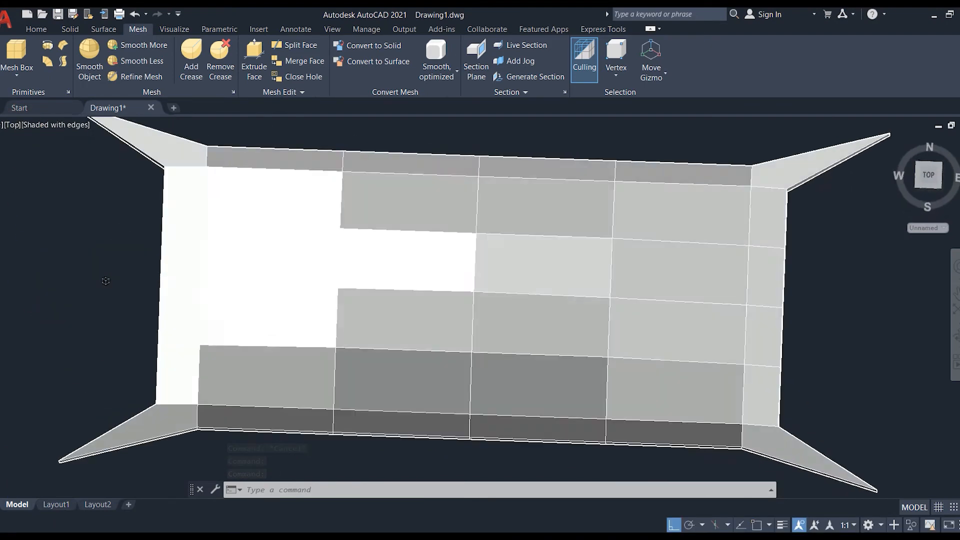
{"action": "left_click", "coordinate": [73, 125]}
{"action": "left_click", "coordinate": [102, 151]}
{"action": "left_click", "coordinate": [119, 191]}
{"action": "key", "text": "Escape"}
{"action": "left_click", "coordinate": [618, 74]}
{"action": "left_click", "coordinate": [643, 121]}
{"action": "left_click", "coordinate": [97, 193]}
{"action": "left_click", "coordinate": [187, 232]}
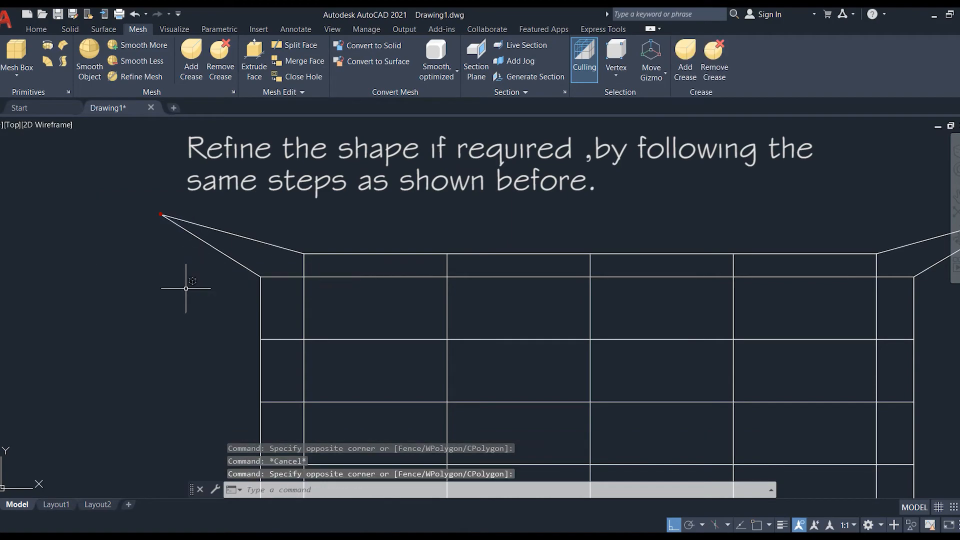
{"action": "middle_click_drag", "start_coordinate": [199, 349], "coordinate": [235, 215]}
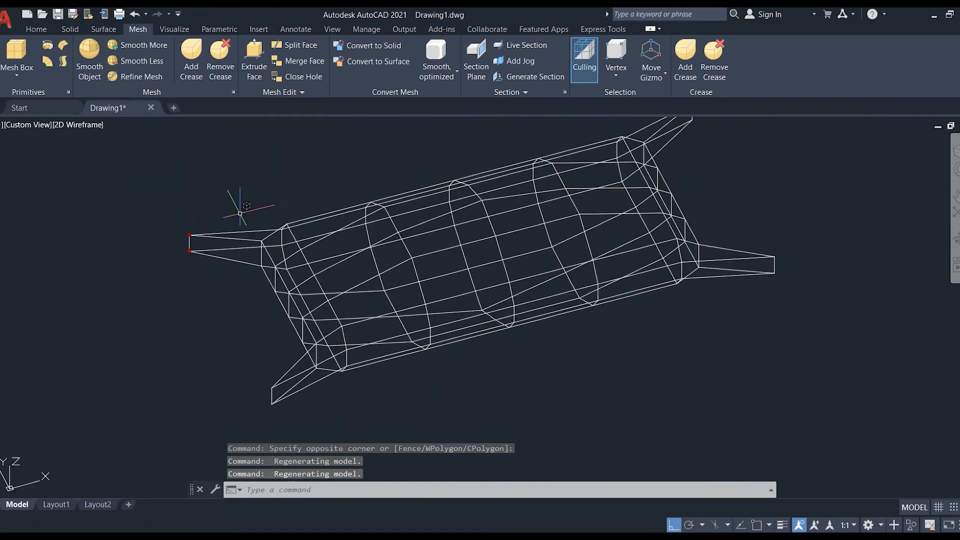
{"action": "scroll", "coordinate": [141, 253], "scroll_direction": "up", "scroll_amount": 5}
{"action": "left_click", "coordinate": [131, 250]}
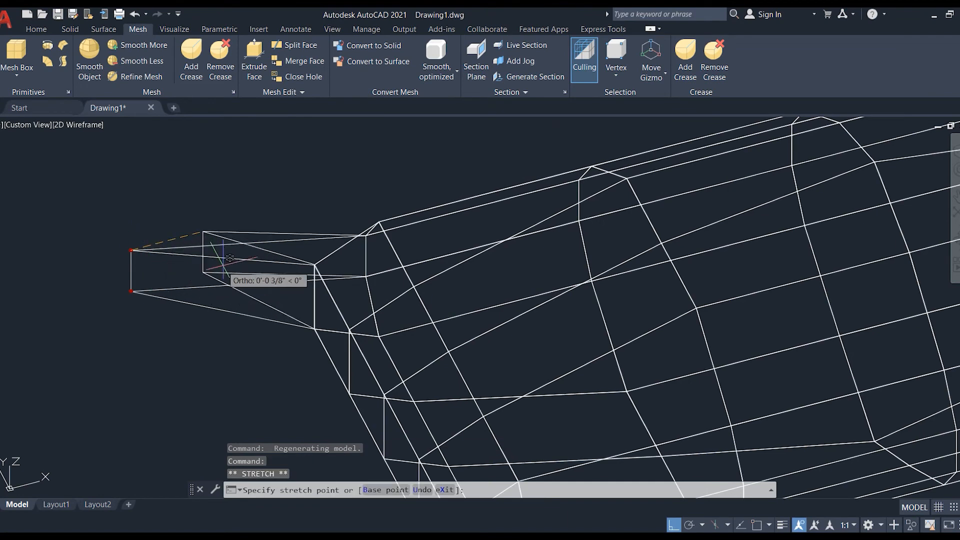
{"action": "key", "text": "Escape"}
{"action": "left_click", "coordinate": [20, 124]}
{"action": "left_click", "coordinate": [35, 145]}
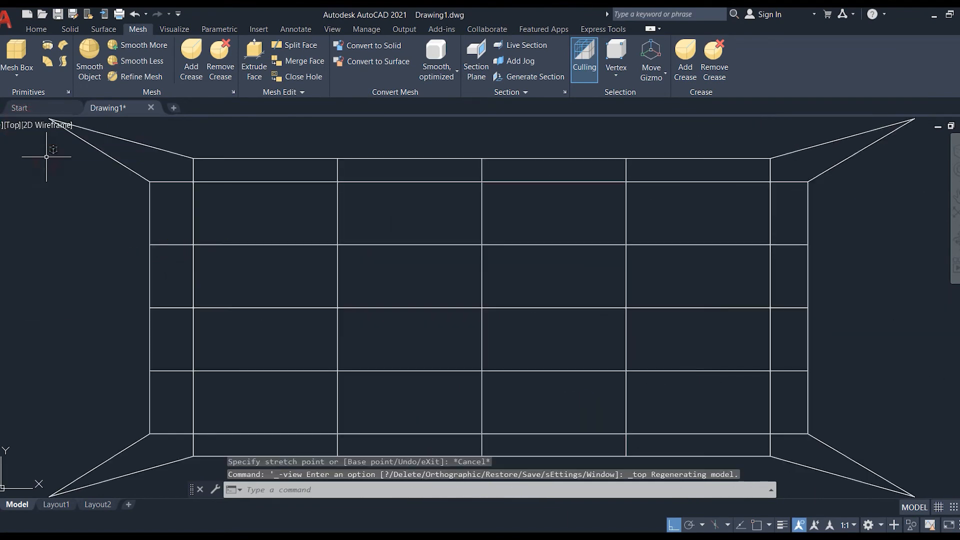
- Turn Ortho off while stretching the upper-left corner tip vertices, and place them horizontally inward in Top view
{"action": "left_click_drag", "start_coordinate": [137, 166], "coordinate": [170, 198]}
{"action": "left_click", "coordinate": [163, 190]}
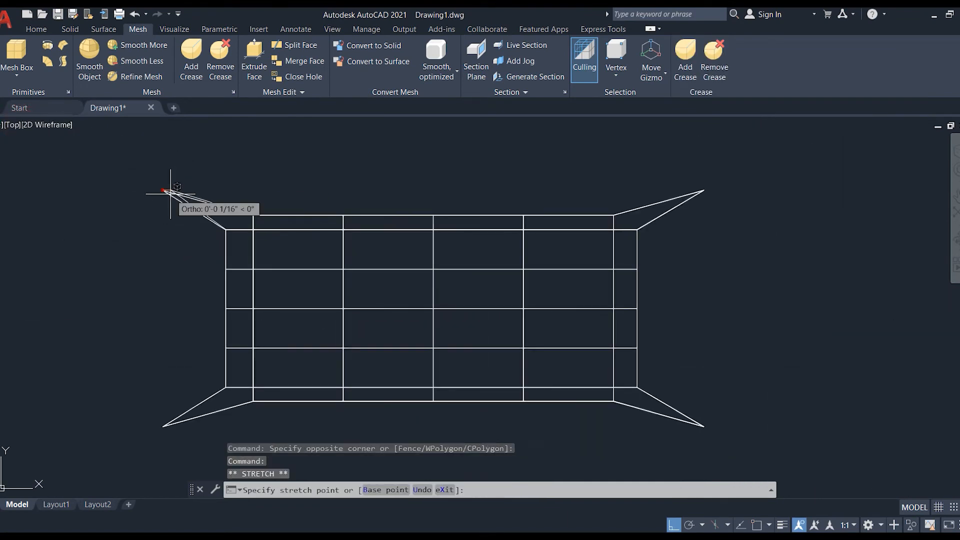
{"action": "left_click", "coordinate": [674, 524]}
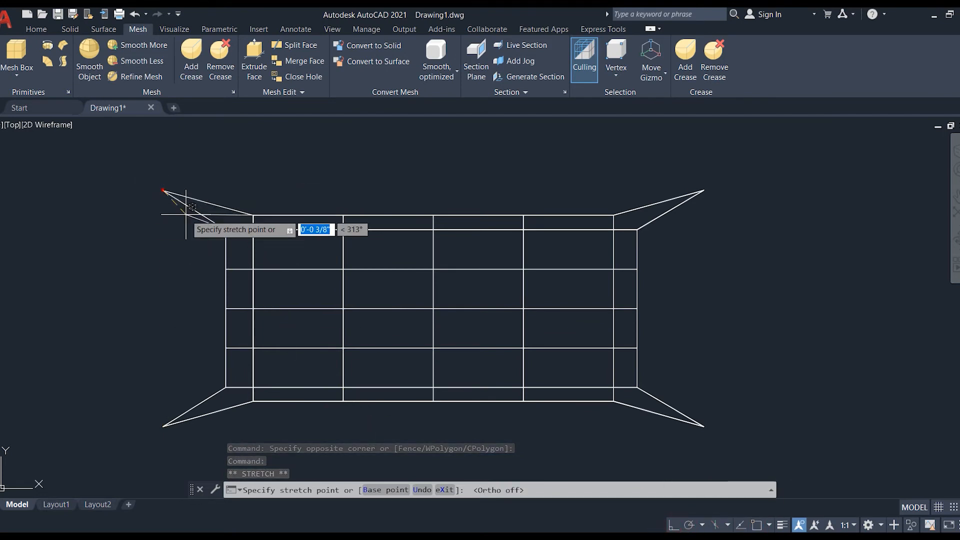
{"action": "left_click", "coordinate": [189, 190]}
{"action": "left_click", "coordinate": [153, 398]}
{"action": "left_click", "coordinate": [121, 387]}
{"action": "left_click", "coordinate": [210, 400]}
{"action": "left_click", "coordinate": [112, 450]}
{"action": "left_click", "coordinate": [163, 425]}
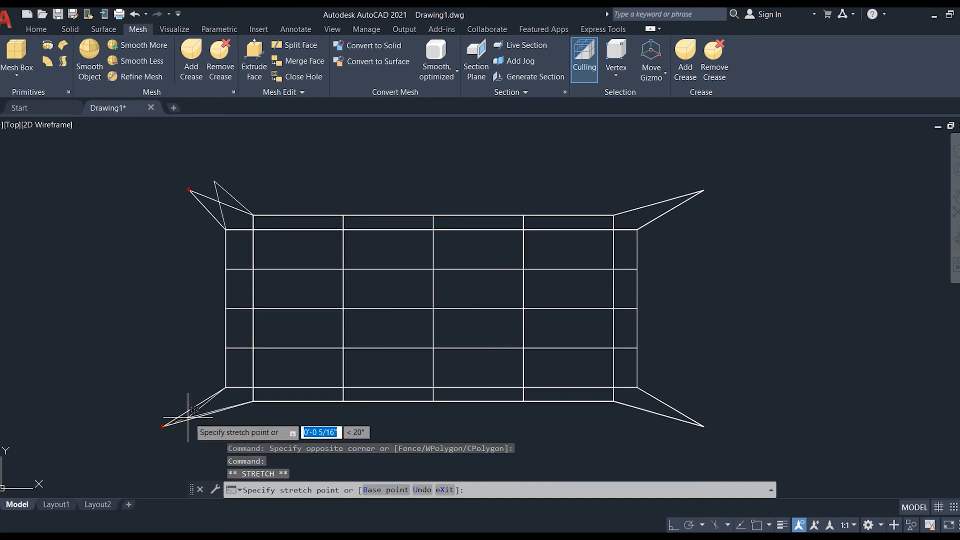
{"action": "key", "text": "Escape"}
- Move the lower-left corner tip vertices of the mesh diagonally inward to shorten that corner
{"action": "left_click", "coordinate": [134, 450]}
{"action": "left_click", "coordinate": [189, 406]}
{"action": "left_click", "coordinate": [163, 426]}
{"action": "left_click", "coordinate": [182, 415]}
{"action": "key", "text": "Escape"}
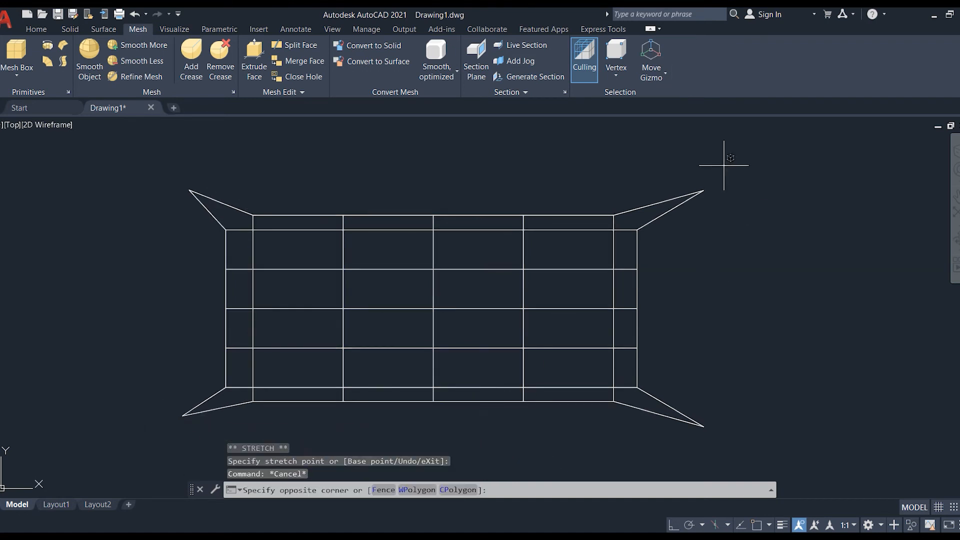
- Move the upper-right corner tip vertices inward to roughly mirror the shortened upper-left corner
{"action": "left_click", "coordinate": [728, 161]}
{"action": "left_click", "coordinate": [685, 210]}
{"action": "left_click", "coordinate": [703, 191]}
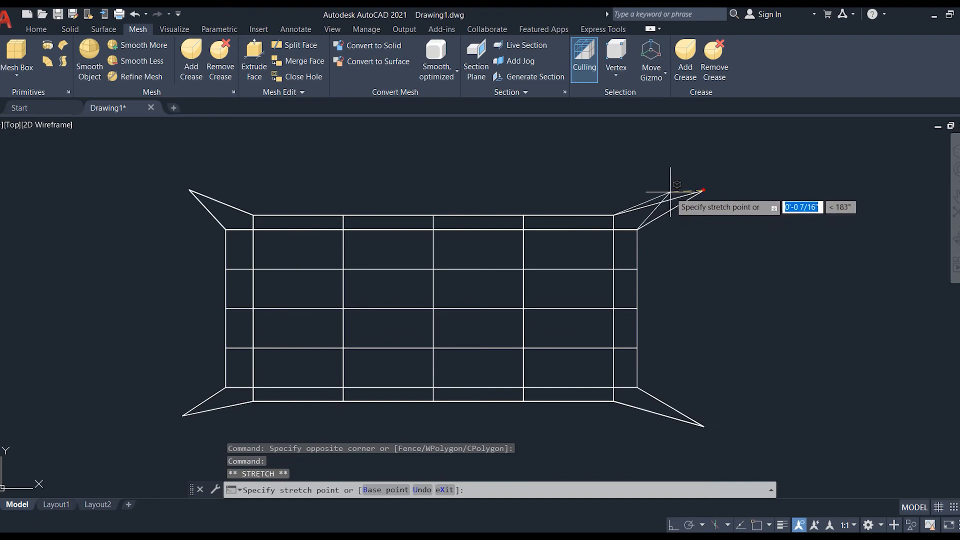
{"action": "left_click", "coordinate": [663, 194]}
{"action": "key", "text": "Escape"}
- Move the lower-right corner tip vertices inward to roughly line up with the upper-right tip
{"action": "left_click", "coordinate": [709, 436]}
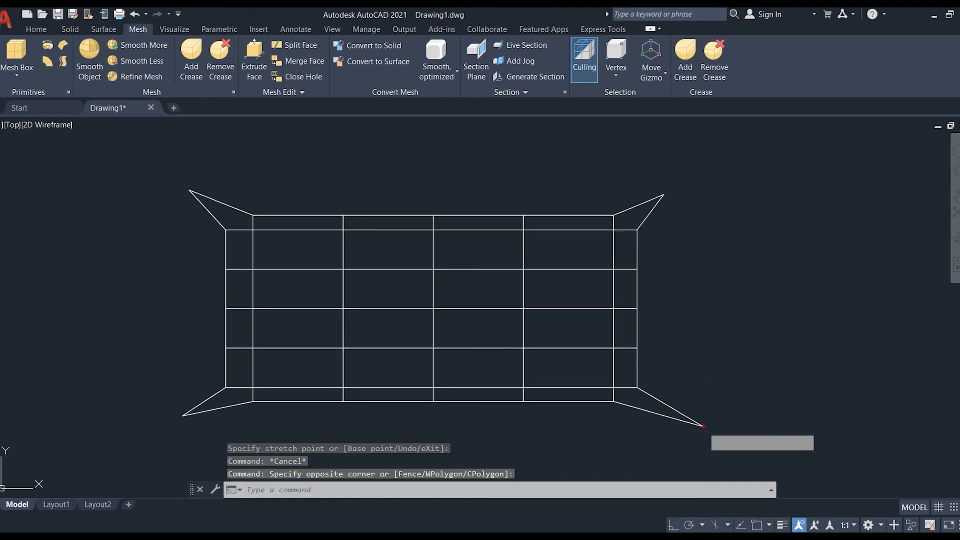
{"action": "left_click", "coordinate": [690, 411]}
{"action": "left_click", "coordinate": [704, 426]}
{"action": "left_click", "coordinate": [661, 423]}
{"action": "key", "text": "Escape"}
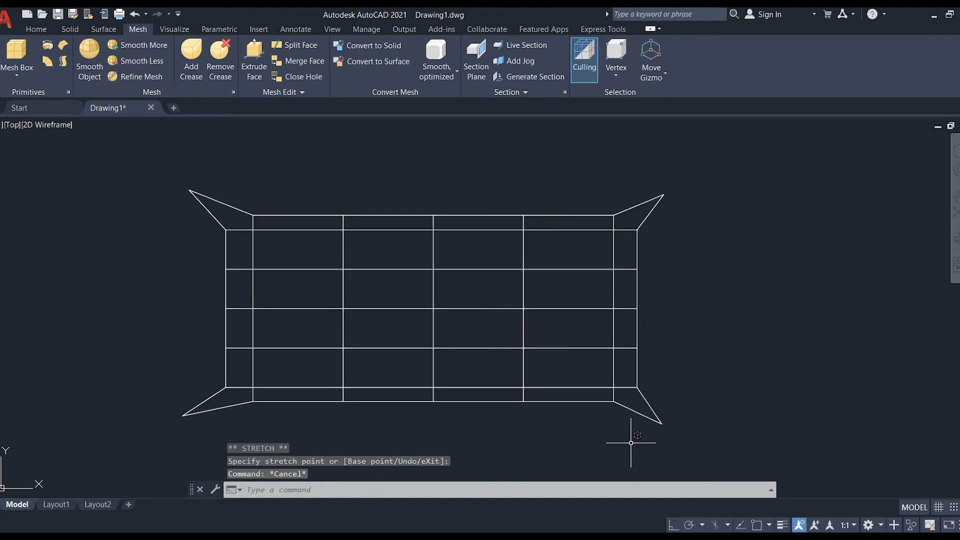
- Return the reshaped mesh to an orbited 3D view with the Shaded with edges style
{"action": "middle_click_drag", "start_coordinate": [630, 434], "coordinate": [597, 360], "text": "shift"}
{"action": "left_click", "coordinate": [76, 125]}
{"action": "left_click", "coordinate": [125, 214]}
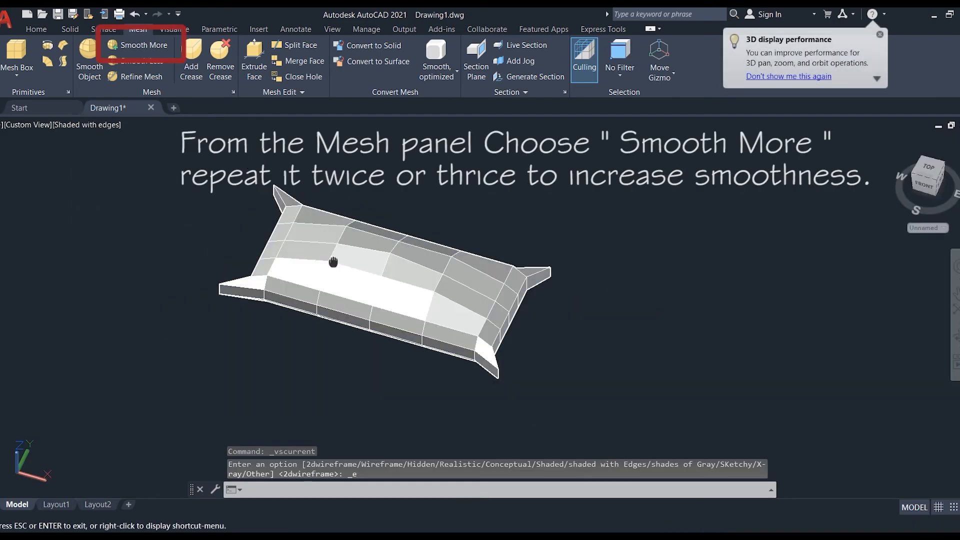
- Select the whole mesh and apply Smooth More twice to round it into a pillow
{"action": "middle_click_drag", "start_coordinate": [332, 263], "coordinate": [345, 294]}
{"action": "left_click", "coordinate": [361, 312]}
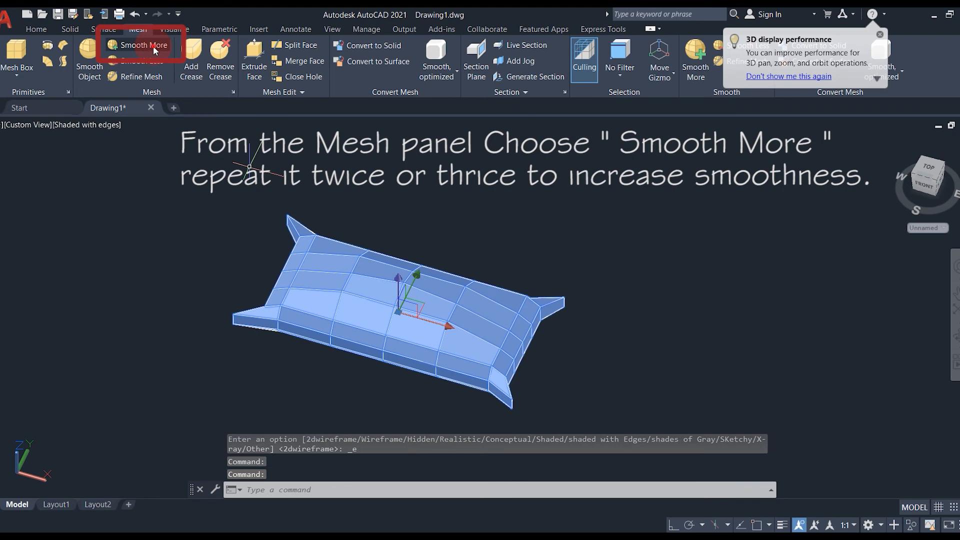
{"action": "left_click", "coordinate": [153, 46]}
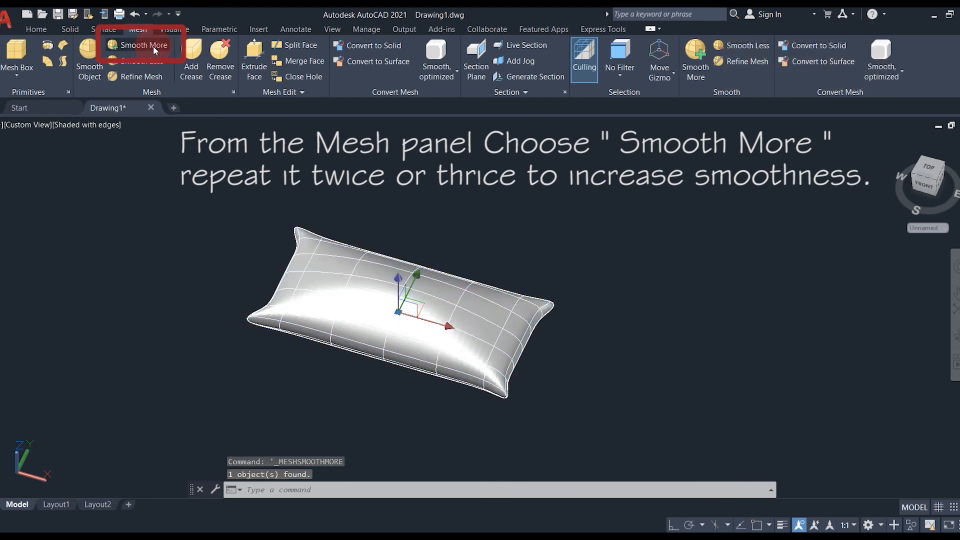
{"action": "left_click", "coordinate": [153, 46]}
{"action": "left_click", "coordinate": [560, 301]}
- Switch the smoothed pillow's visual style to Realistic and view it up close in 3D
{"action": "middle_click_drag", "start_coordinate": [254, 295], "coordinate": [322, 349], "text": "shift"}
{"action": "left_click", "coordinate": [131, 190]}
{"action": "middle_click_drag", "start_coordinate": [377, 379], "coordinate": [325, 270], "text": "shift"}
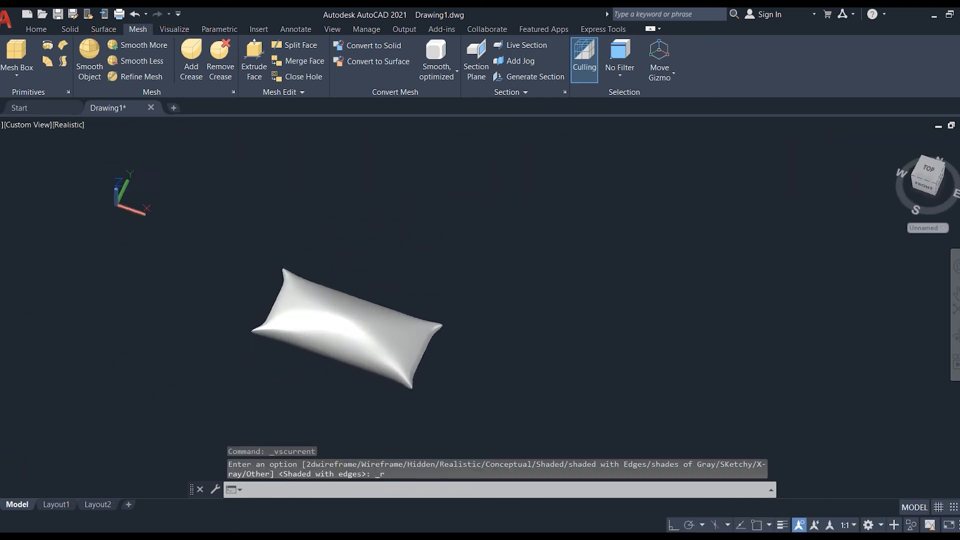
{"action": "scroll", "coordinate": [345, 328], "scroll_direction": "up", "scroll_amount": 5}
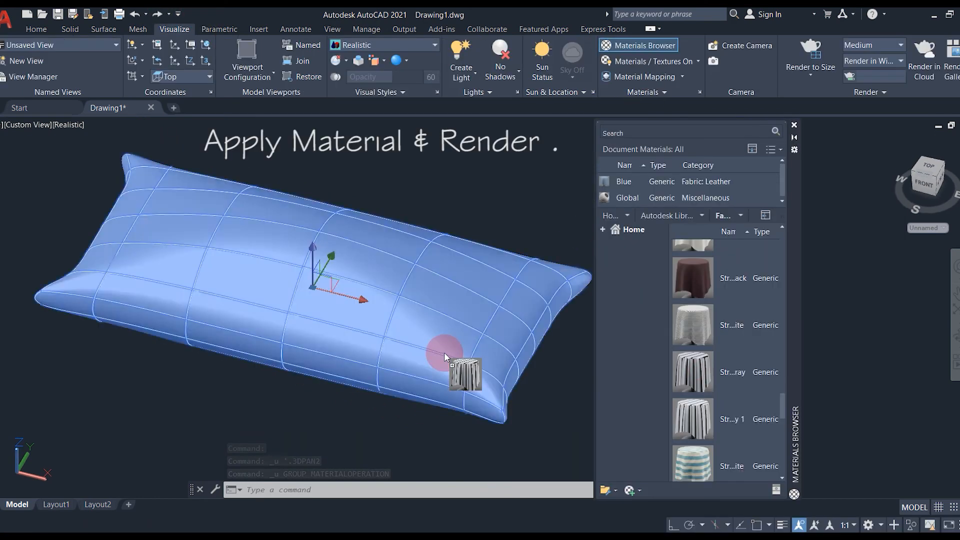
- Apply a striped fabric material from the Autodesk library to the pillow mesh and start adjusting its material mapping
{"action": "left_click_drag", "start_coordinate": [444, 352], "coordinate": [444, 352]}
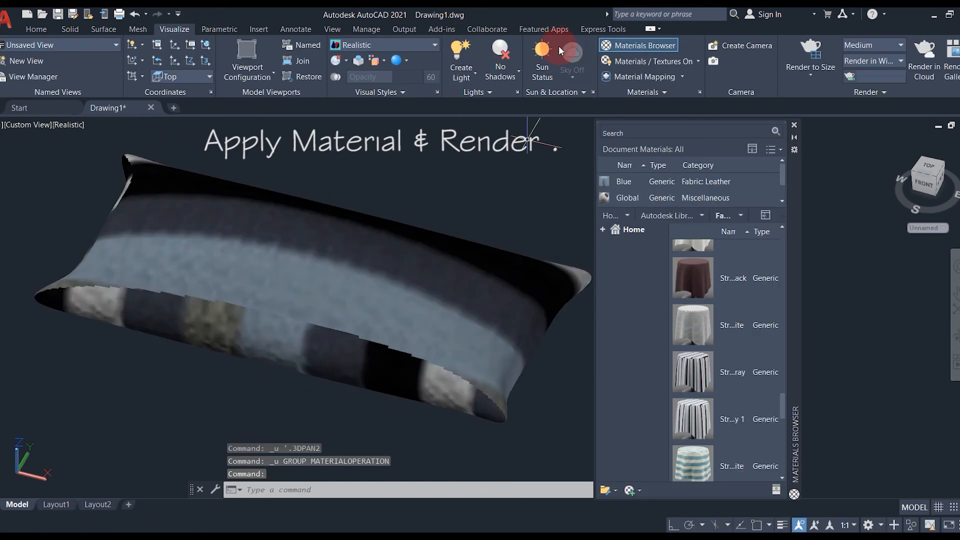
{"action": "left_click", "coordinate": [412, 303]}
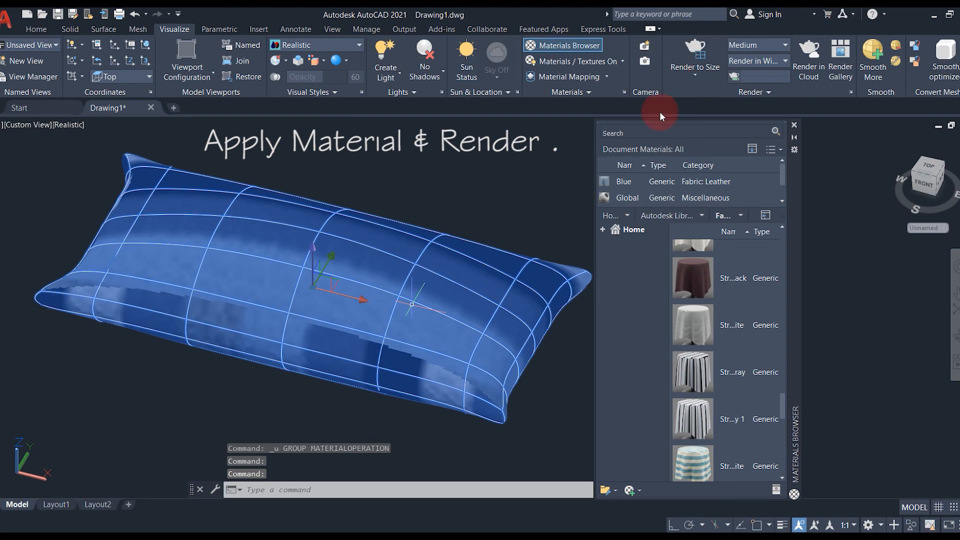
{"action": "left_click", "coordinate": [608, 76]}
{"action": "left_click", "coordinate": [554, 147]}
{"action": "scroll", "coordinate": [347, 384], "scroll_direction": "down", "scroll_amount": 3}
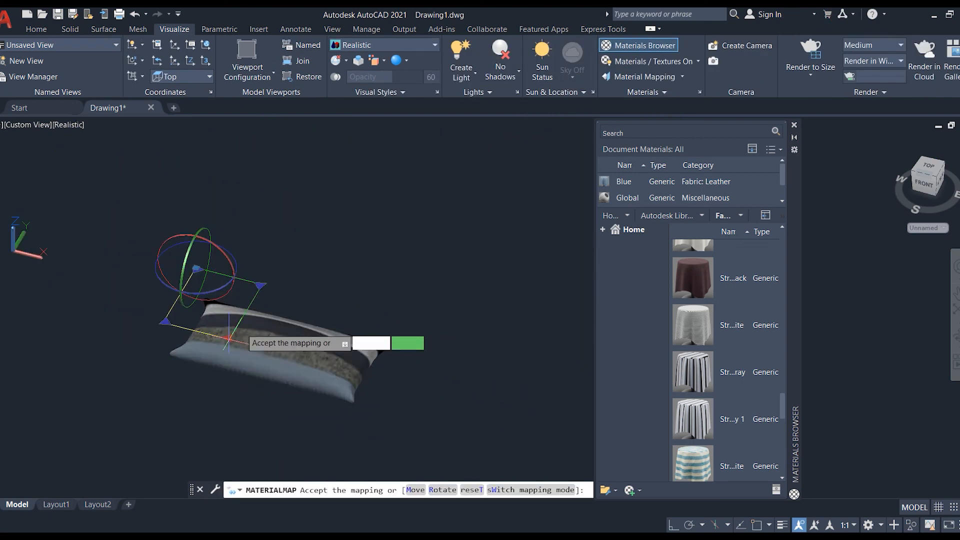